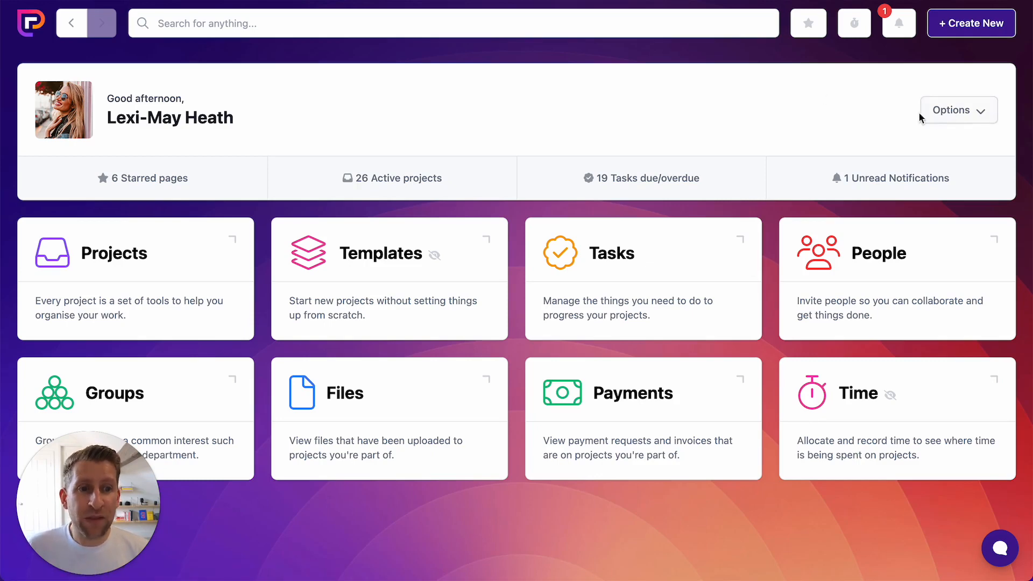
- Open the custom fields page in the account settings
click(949, 117)
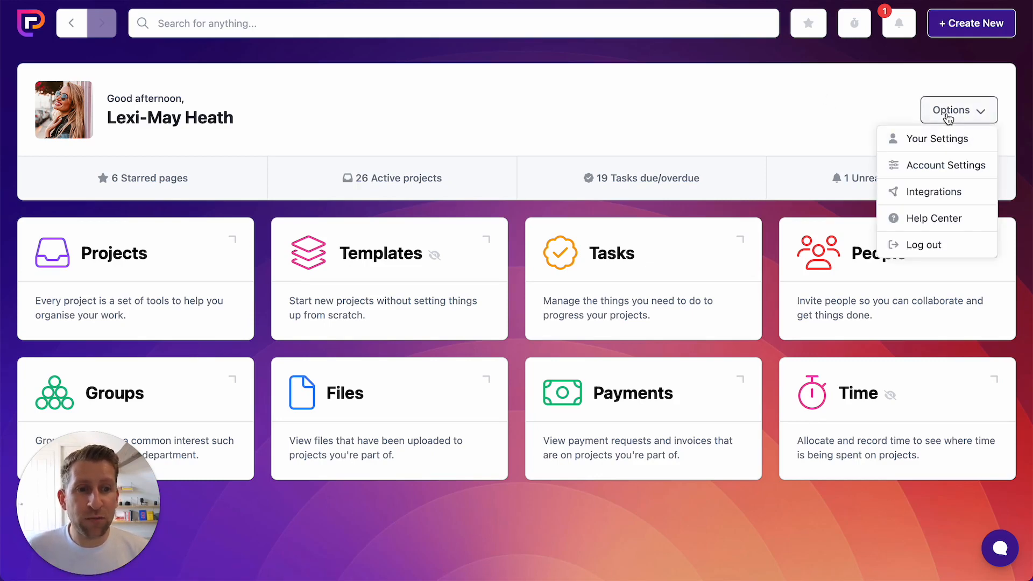
click(941, 166)
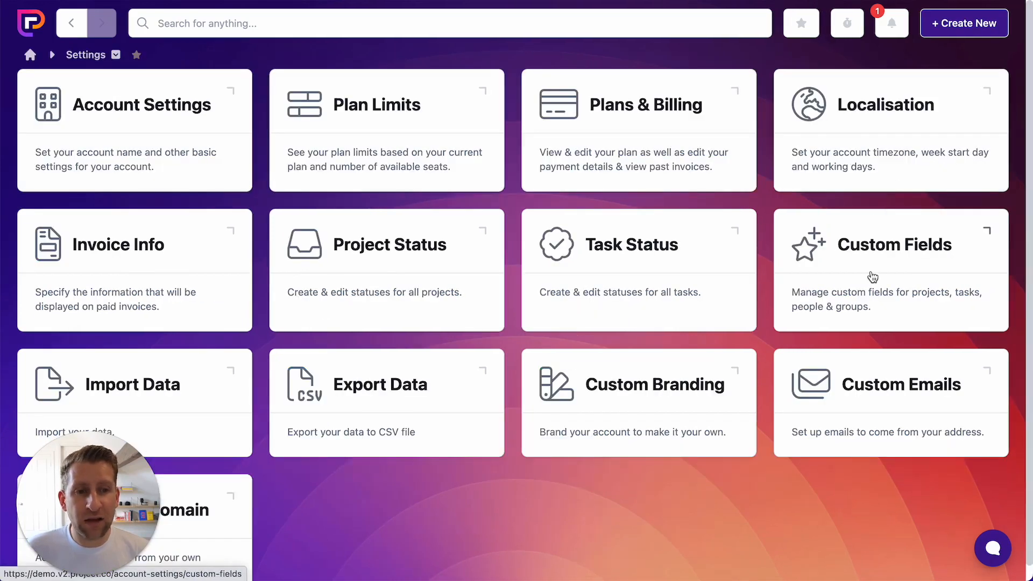
click(870, 276)
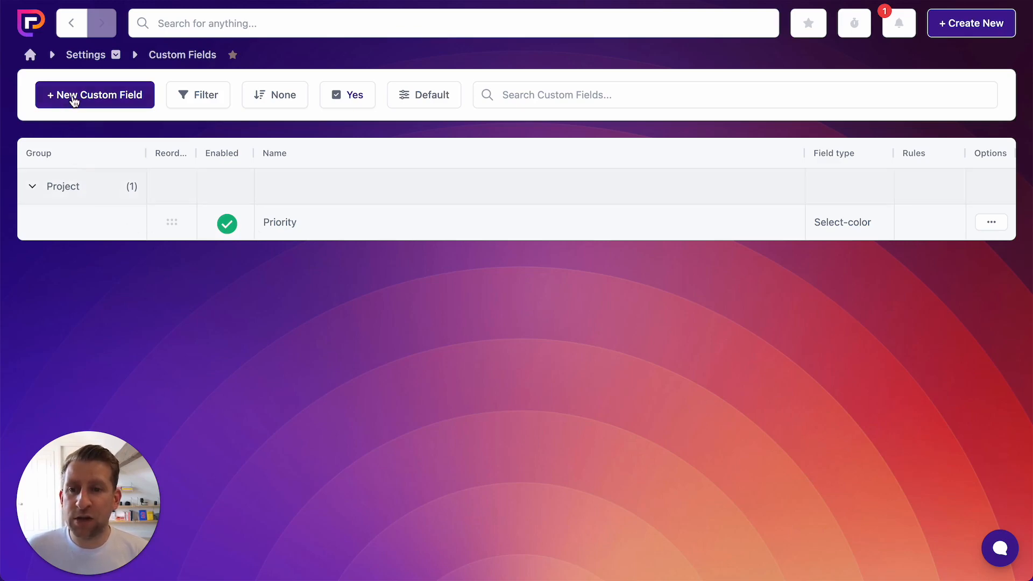
- Start a new account-level custom field that applies to Group and name it Address
click(74, 101)
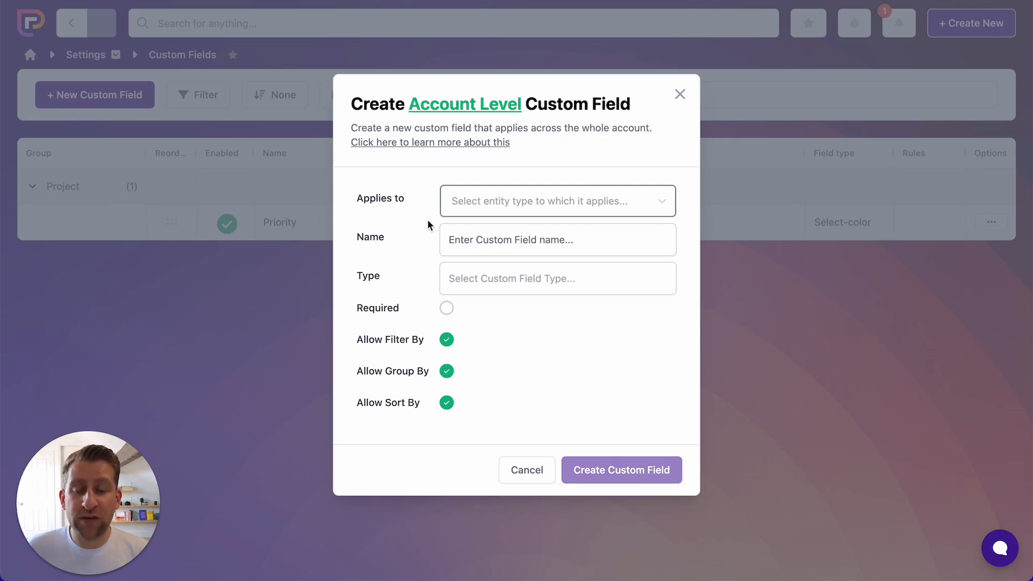
click(474, 209)
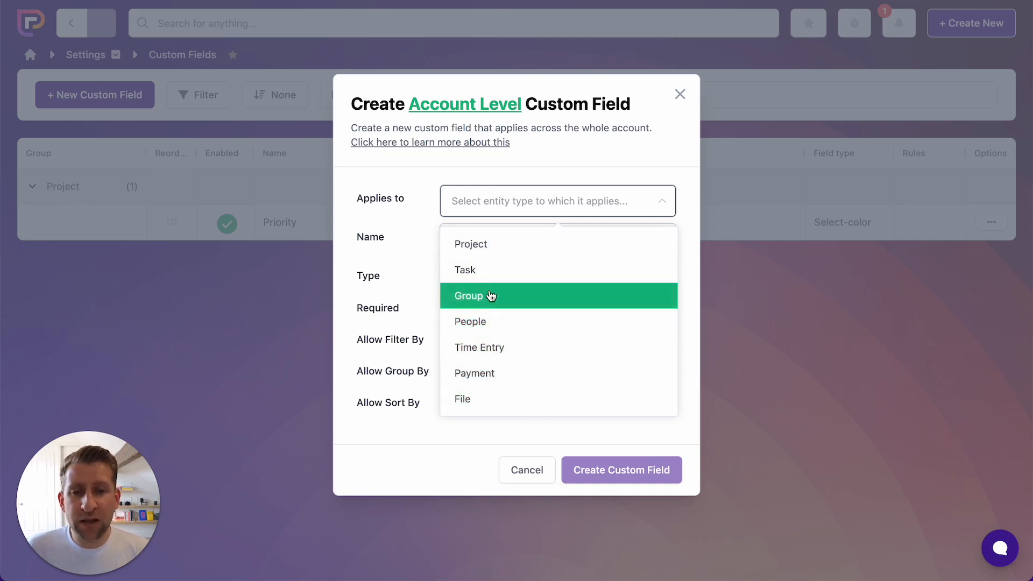
click(489, 300)
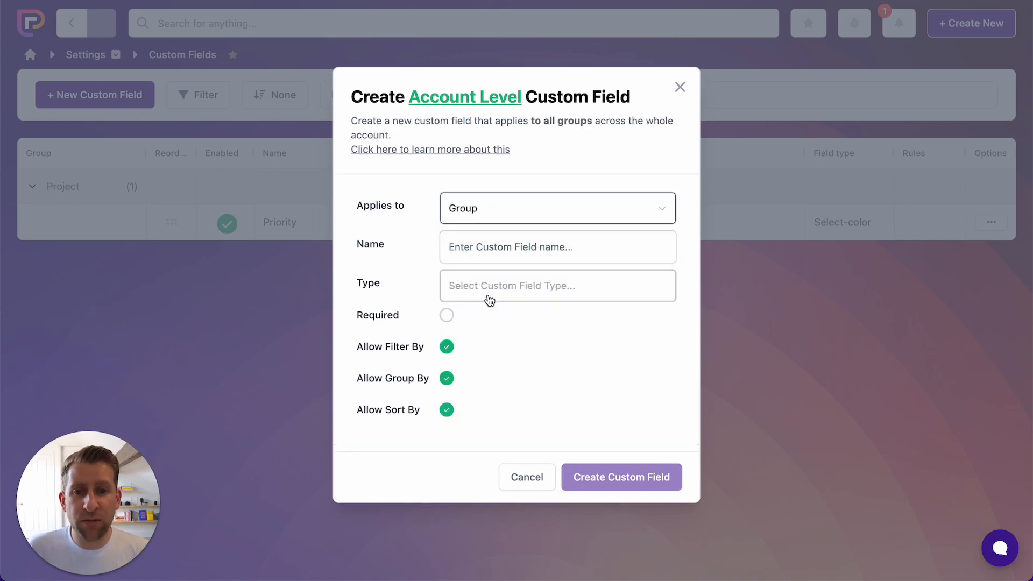
click(476, 246)
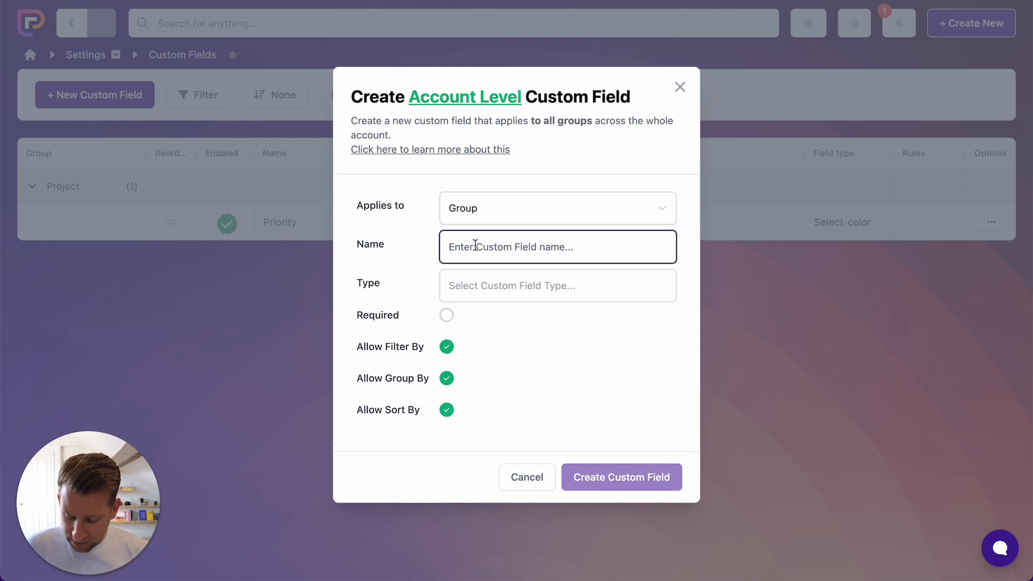
text(Addr)
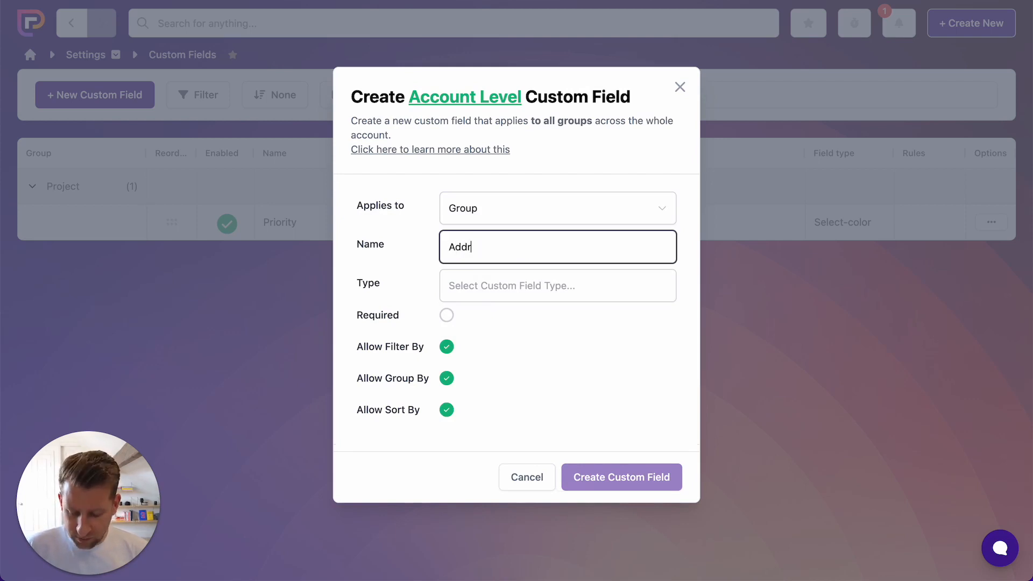
text(ess)
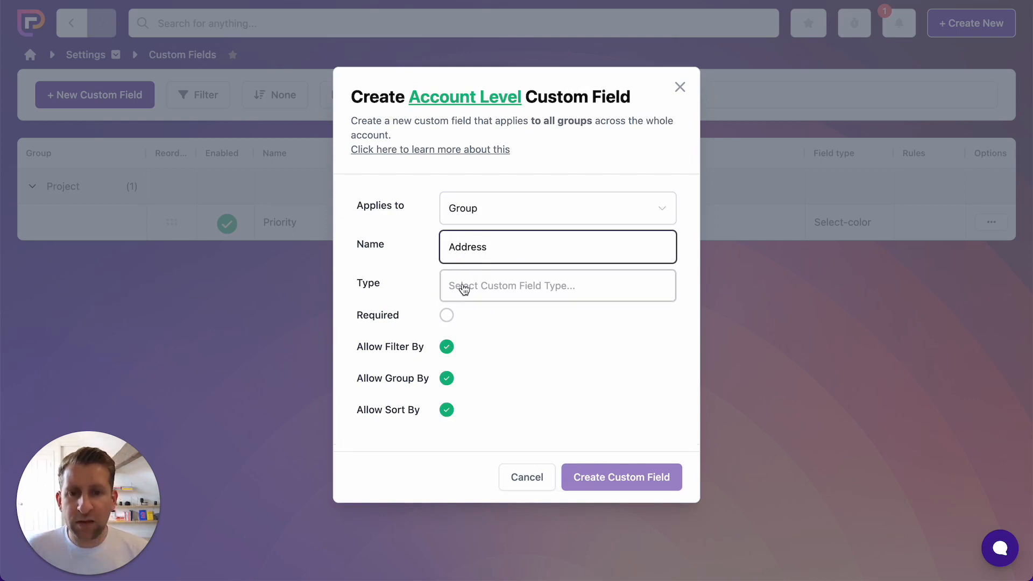
- Set the Address field's type to Text and create the custom field
click(463, 287)
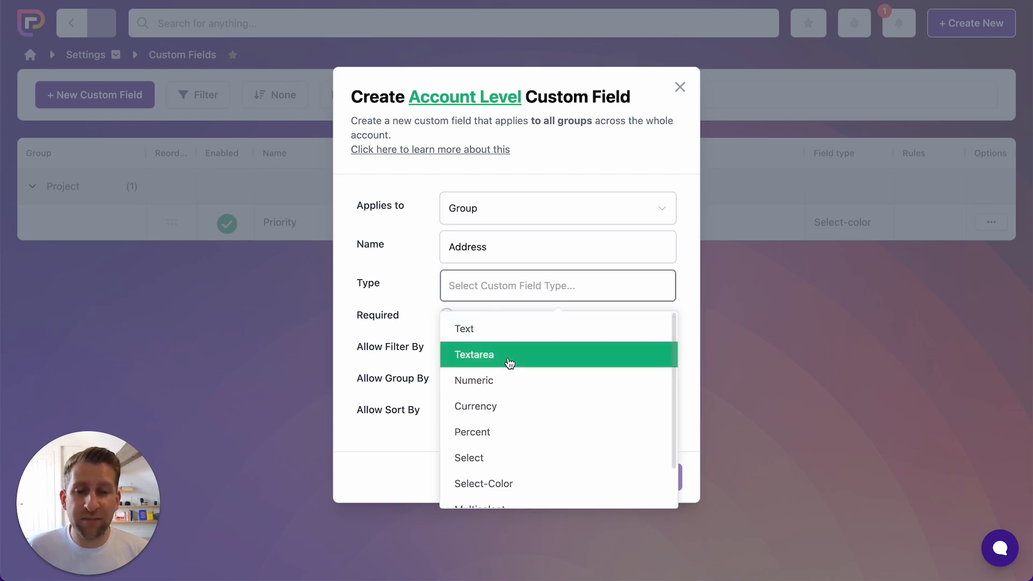
scroll(511, 363, down, 1)
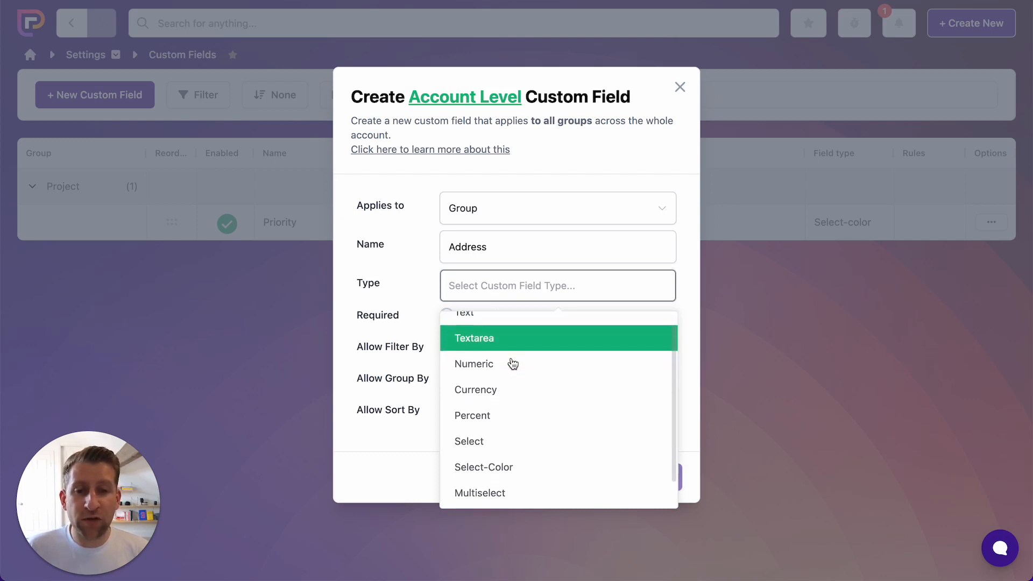
scroll(512, 364, down, 1)
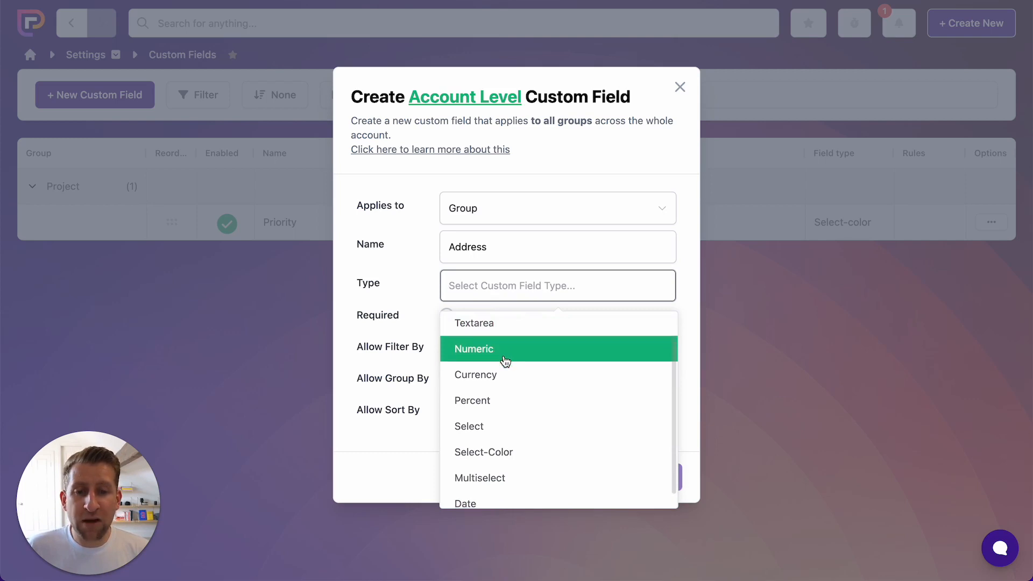
scroll(507, 387, down, 1)
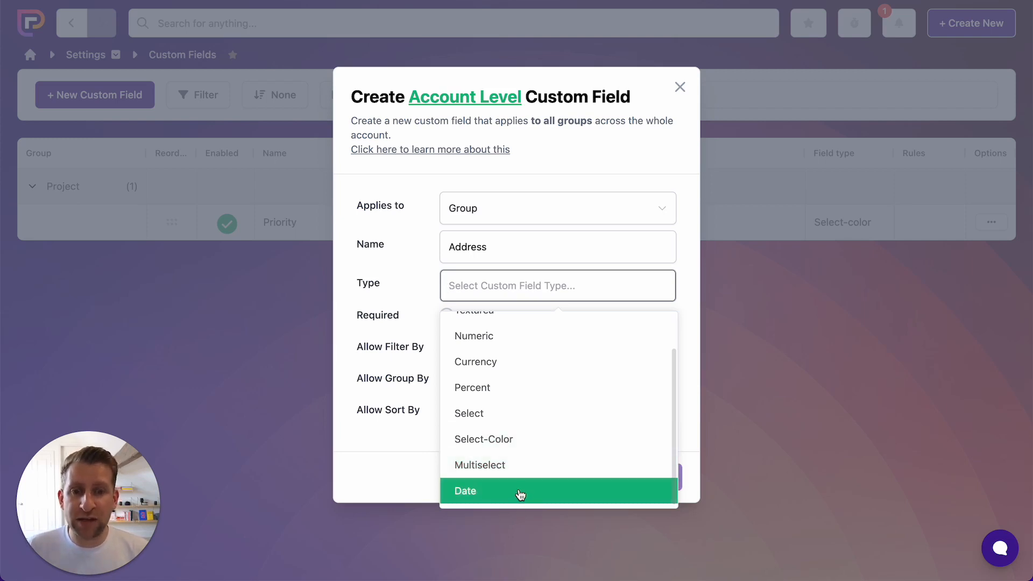
scroll(517, 487, up, 2)
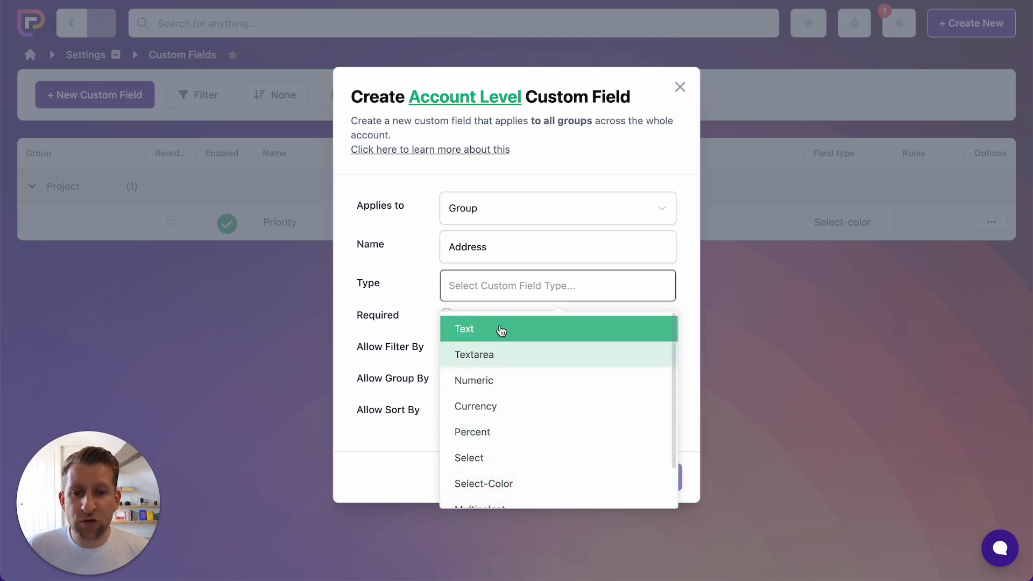
click(503, 333)
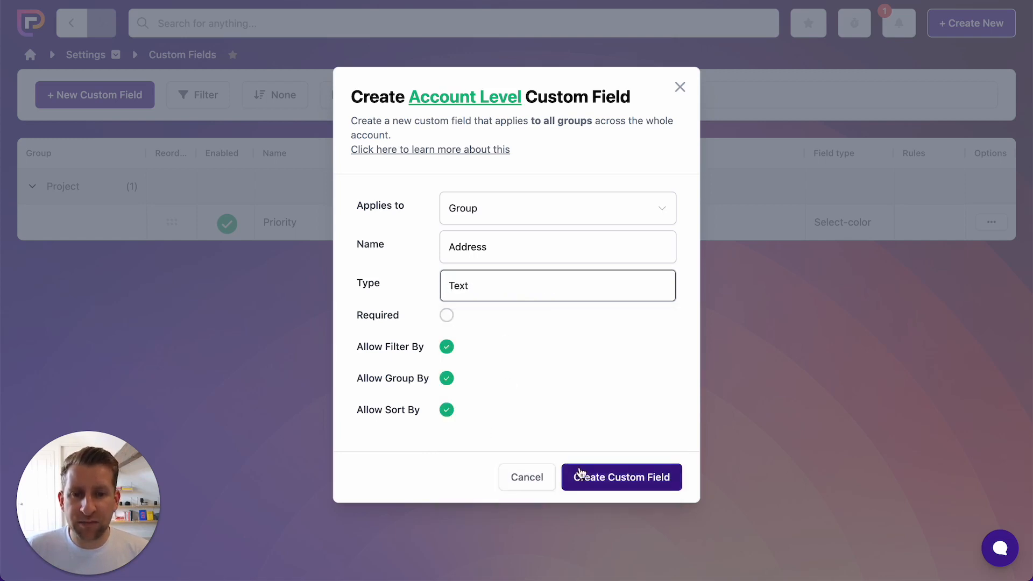
click(619, 486)
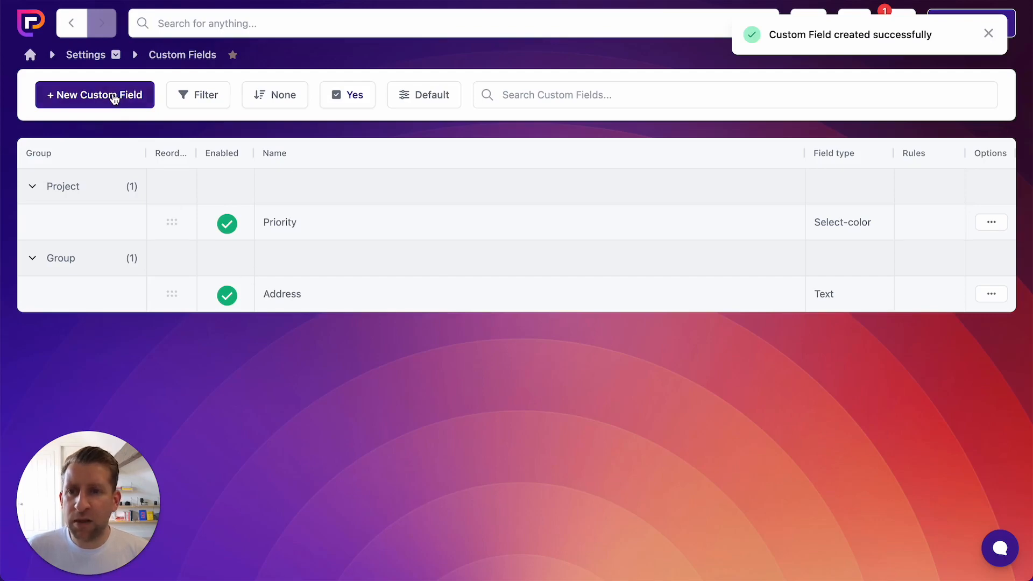
- Start a new custom field that applies to Payment, named Payment Stage, with the type Select
click(114, 98)
click(475, 204)
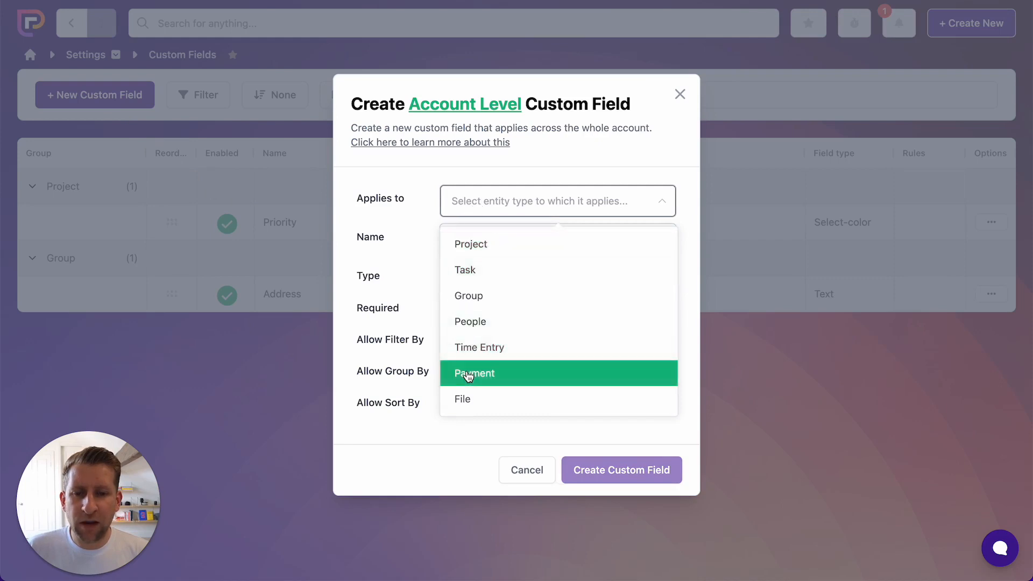
click(466, 373)
click(497, 246)
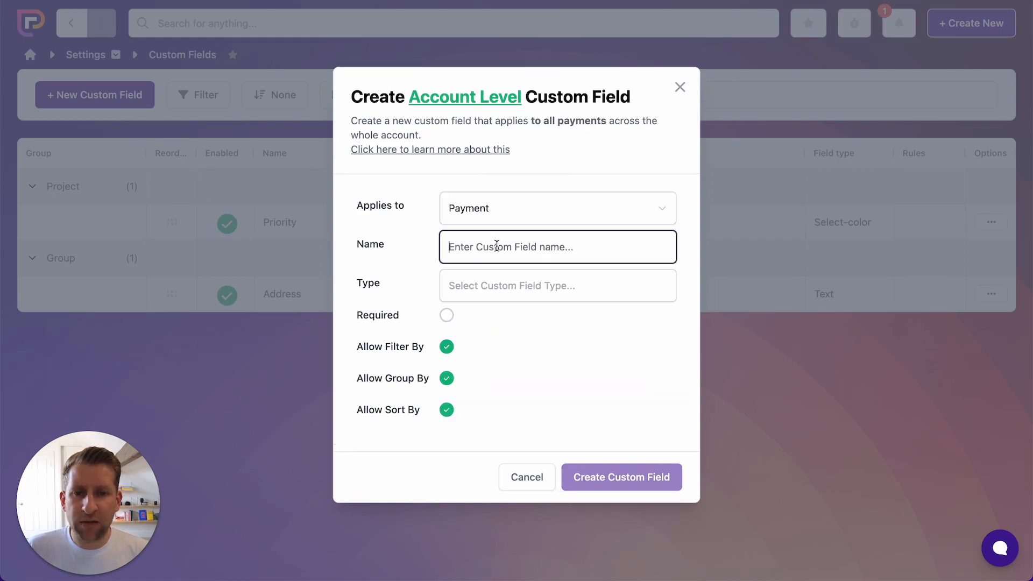
text(Payment Stage)
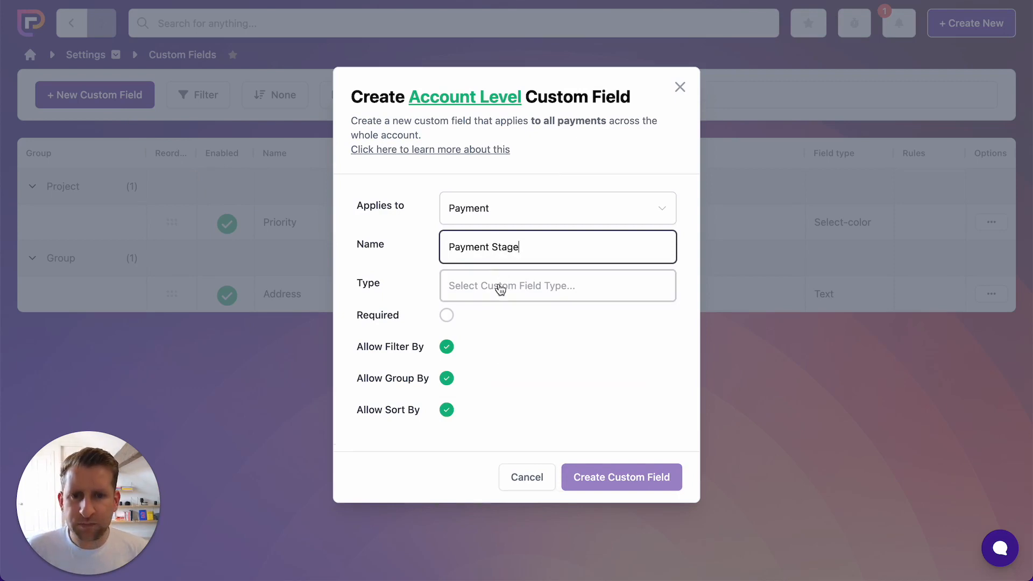
click(499, 291)
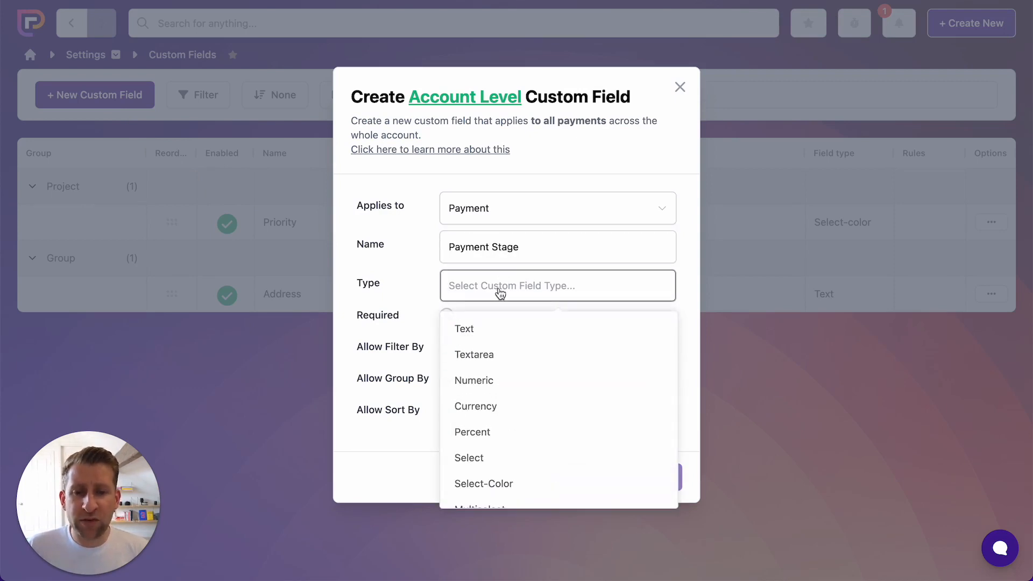
click(500, 457)
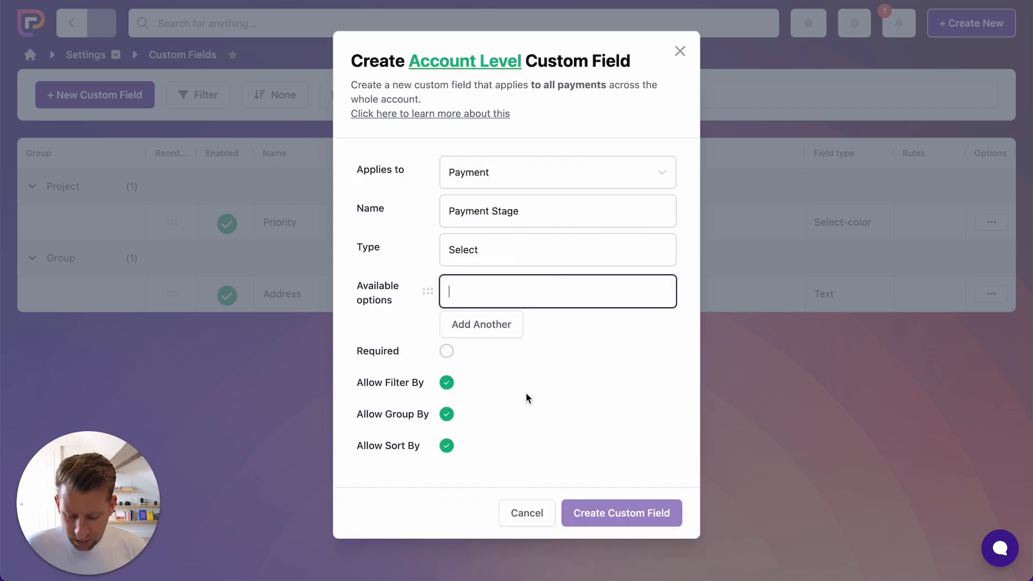
- Add the available options First, Middle and Last to Payment Stage and create the custom field
text(First)
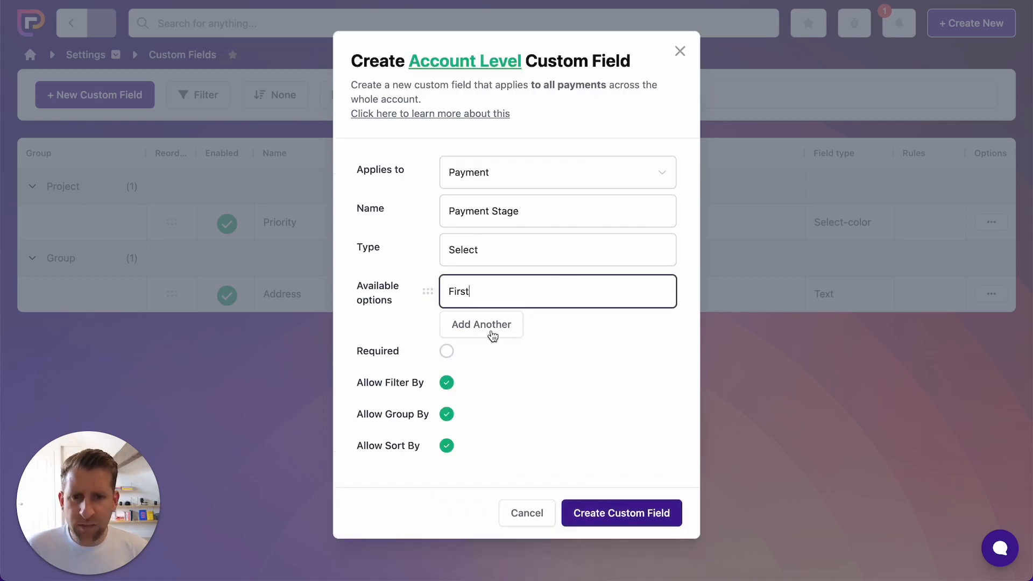
click(493, 335)
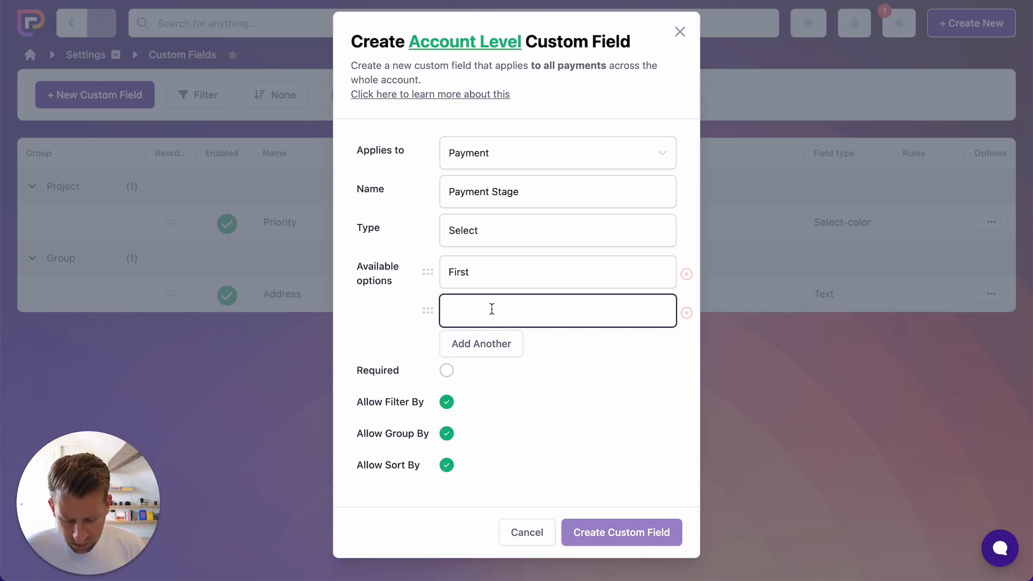
text(Middle)
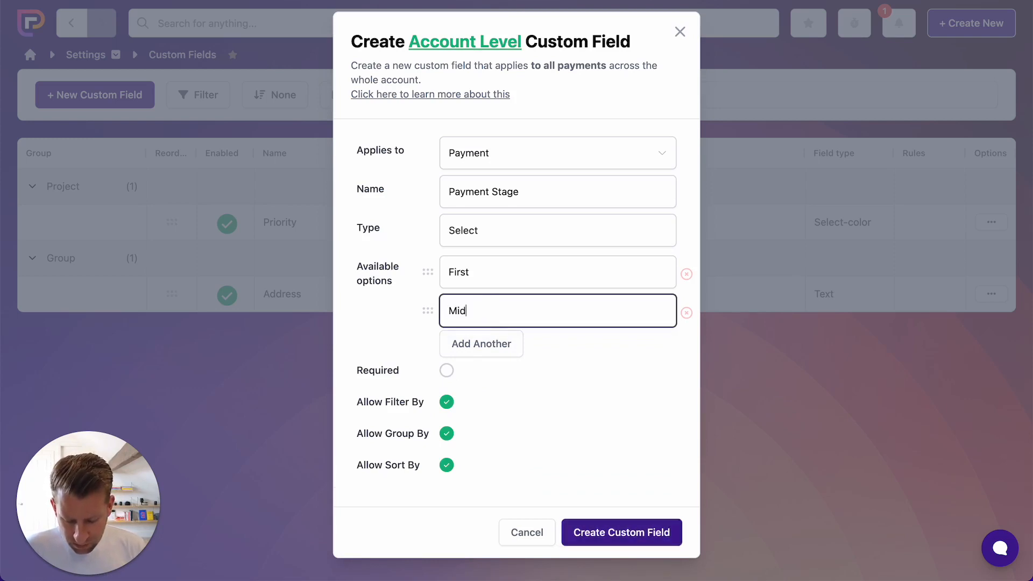
click(491, 342)
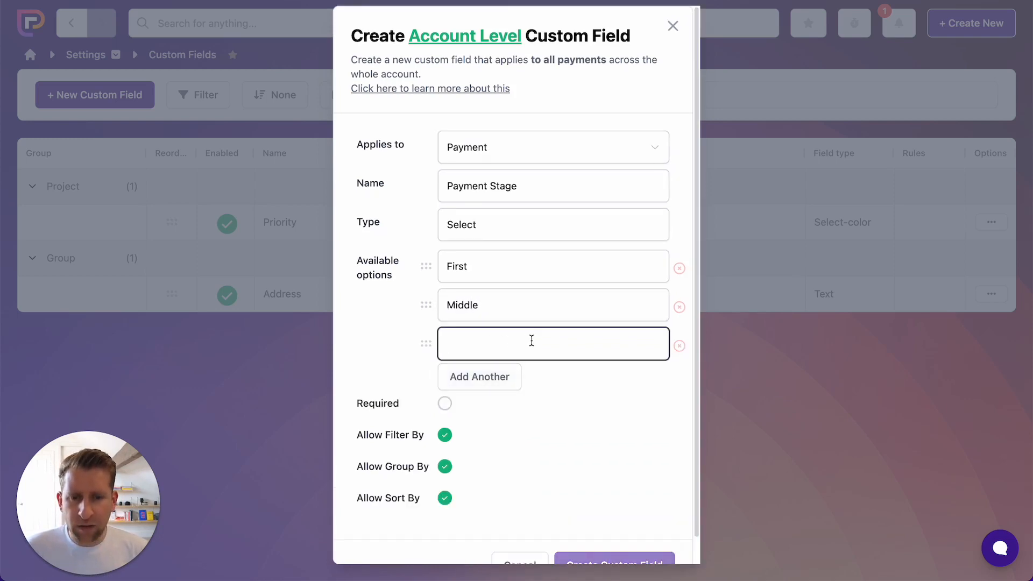
text(Last)
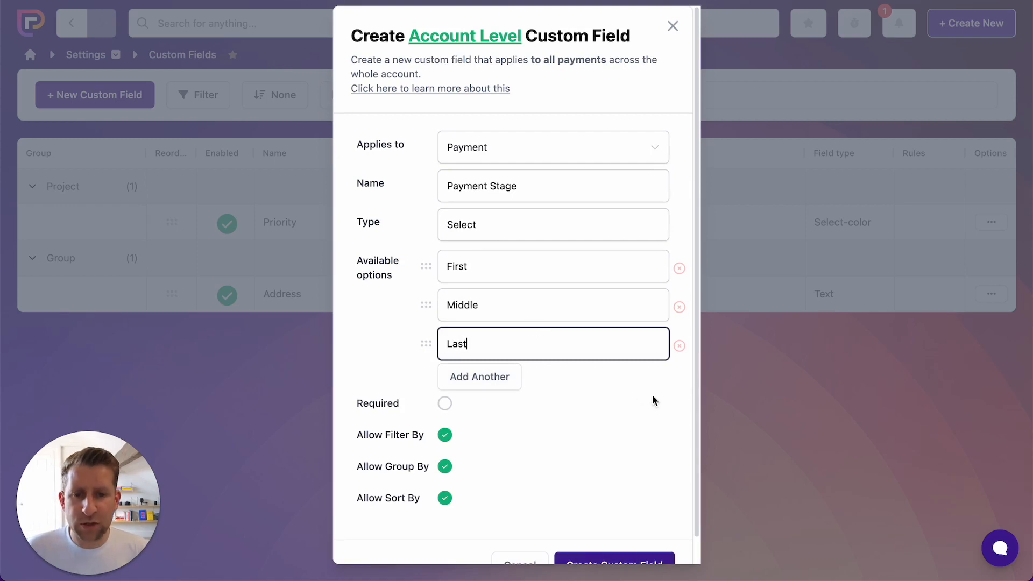
scroll(653, 399, down, 1)
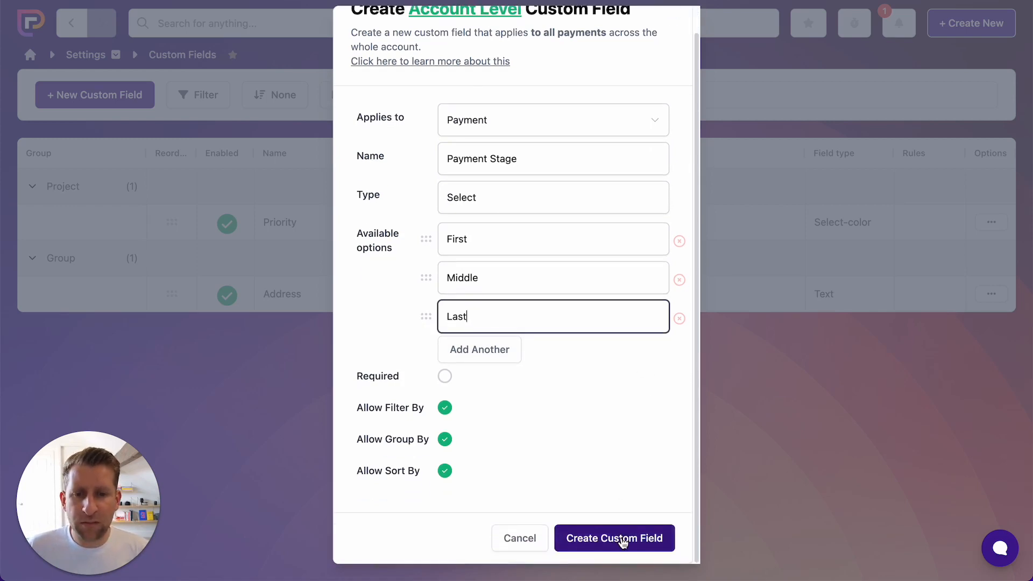
click(623, 540)
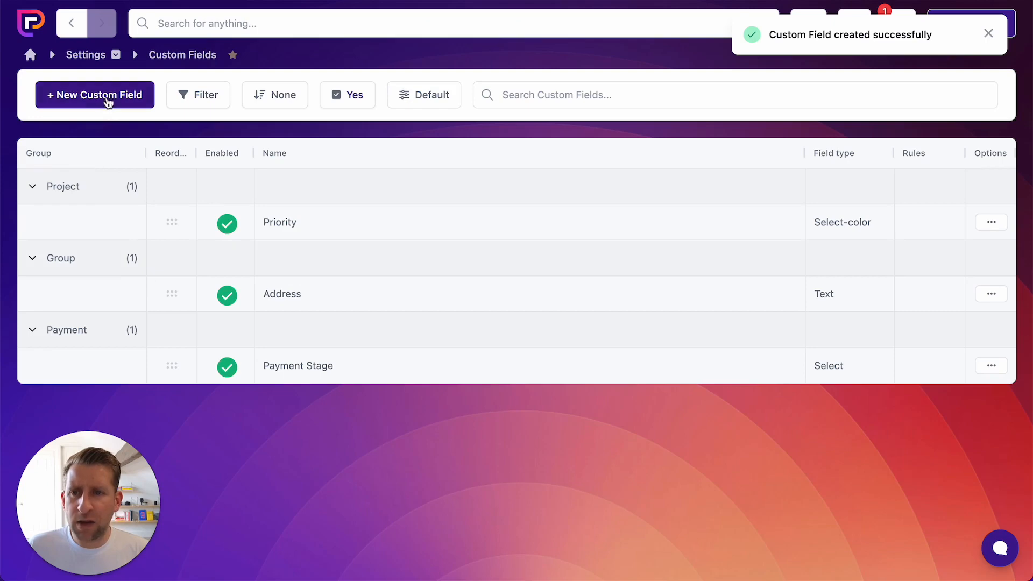
- Create a custom field named Birthday of type Date that applies to People
click(107, 100)
click(485, 201)
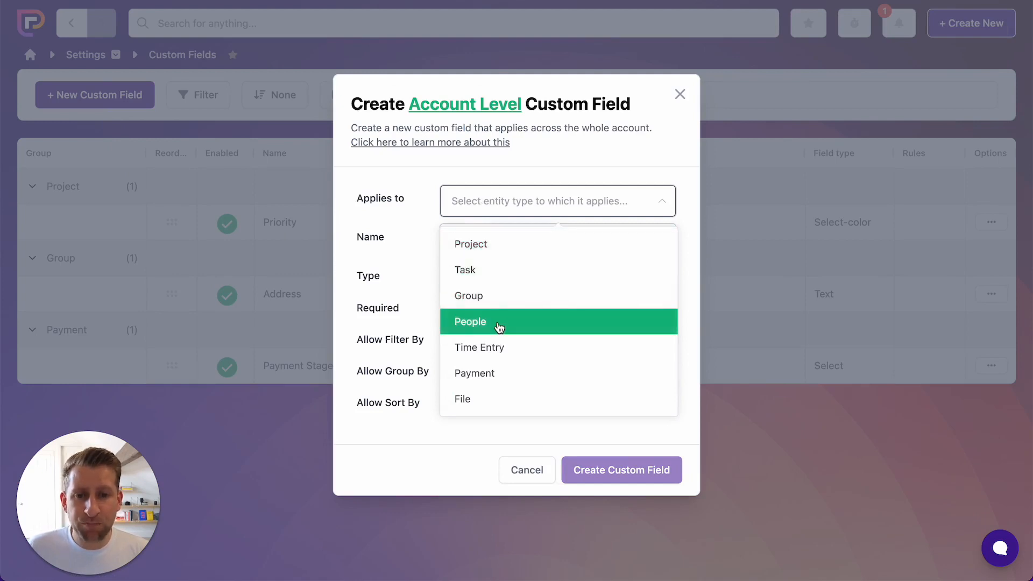
click(499, 328)
click(481, 254)
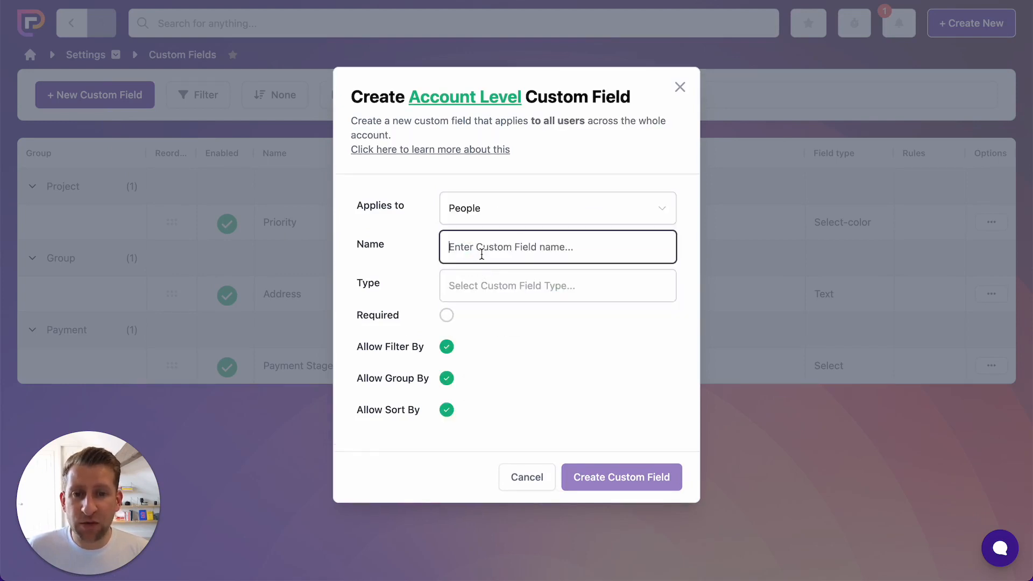
text(Birthday)
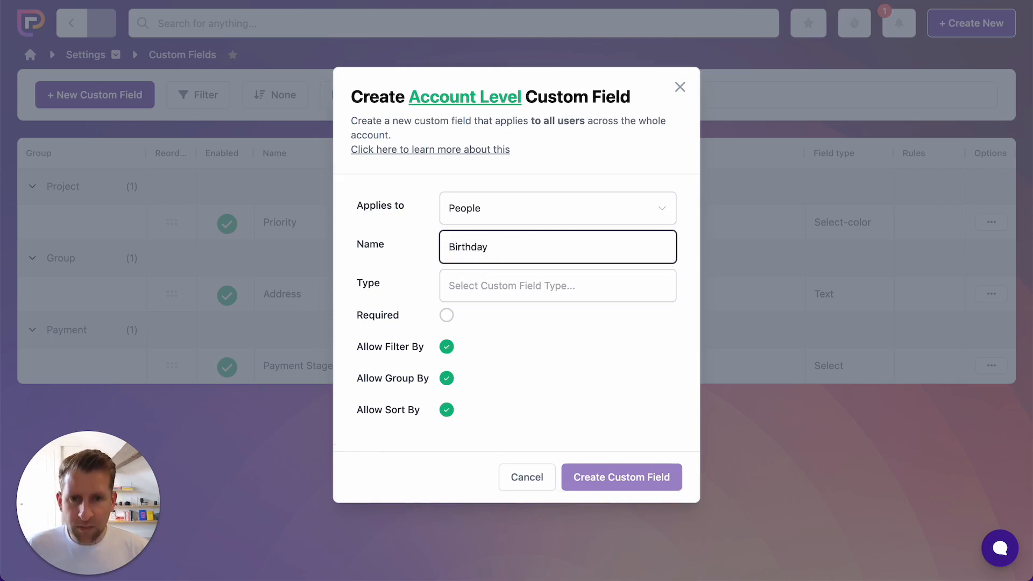
click(458, 290)
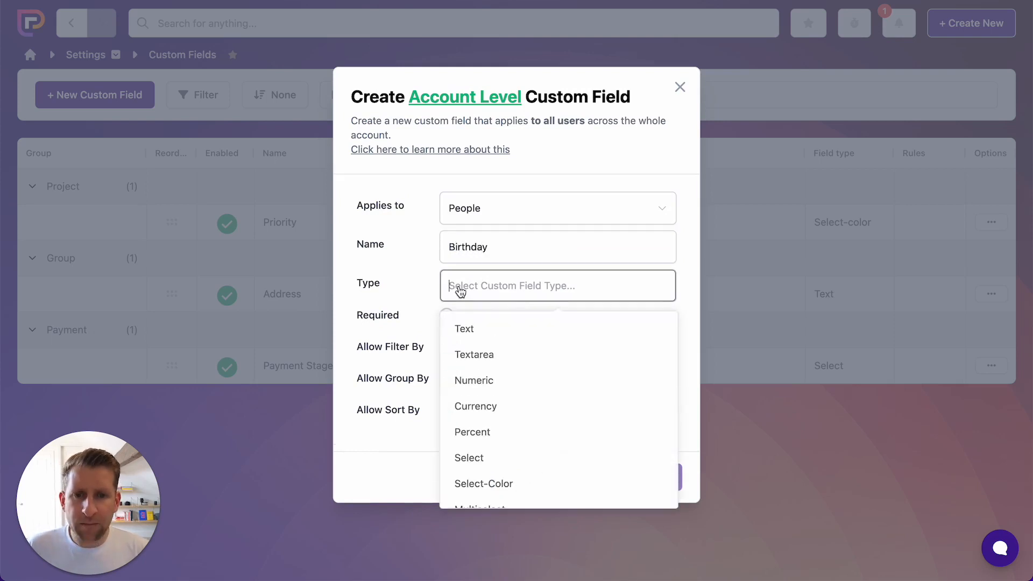
scroll(503, 404, down, 2)
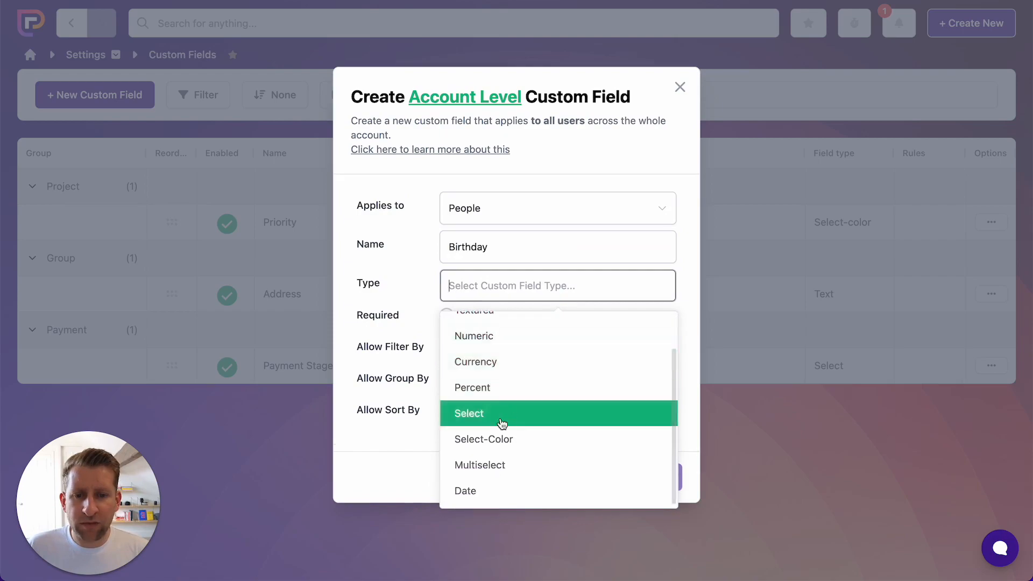
click(466, 489)
click(610, 482)
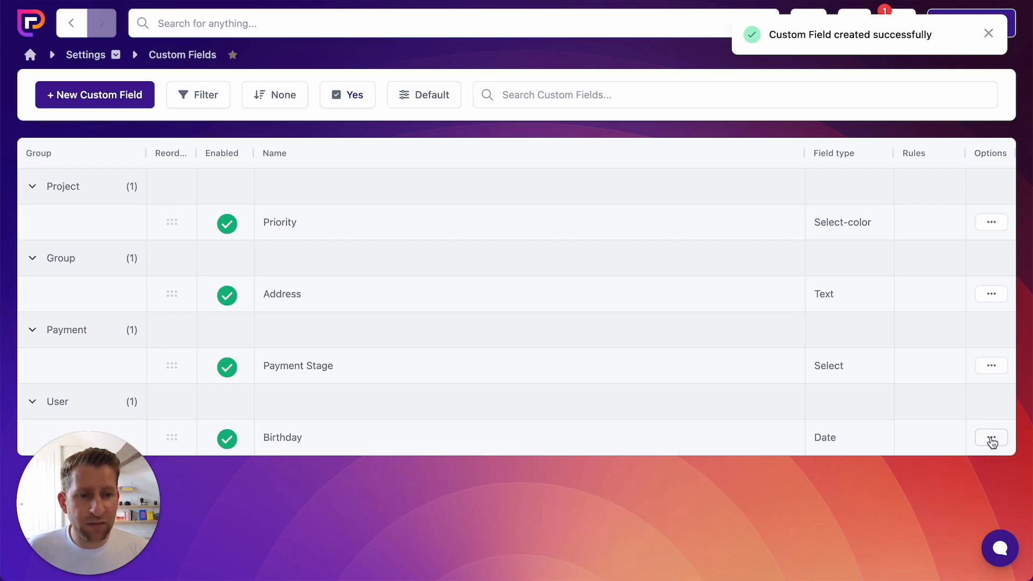
- Open the Birthday custom field for editing, review its required, filter, group and sort options, and save it
click(992, 438)
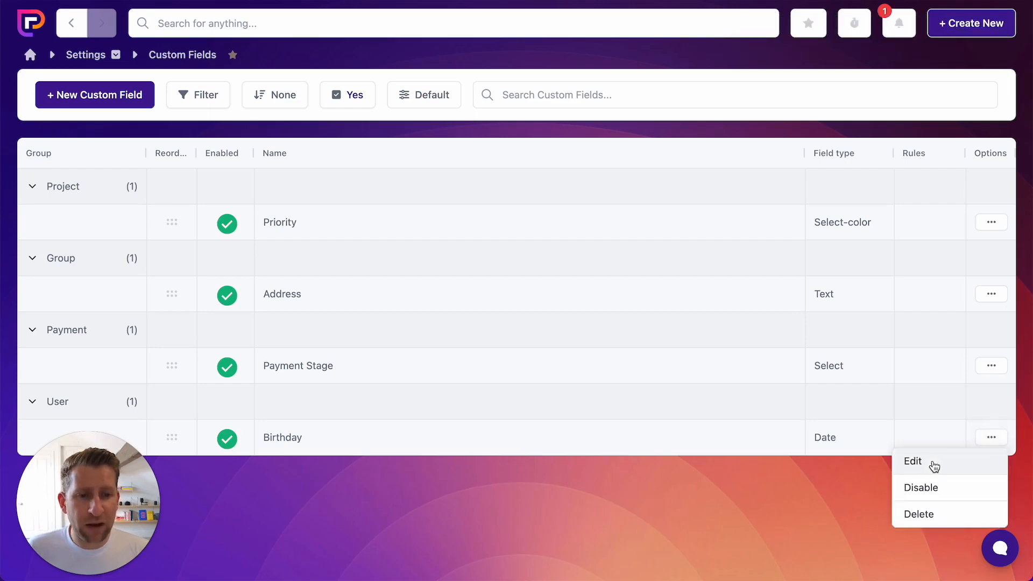
click(935, 464)
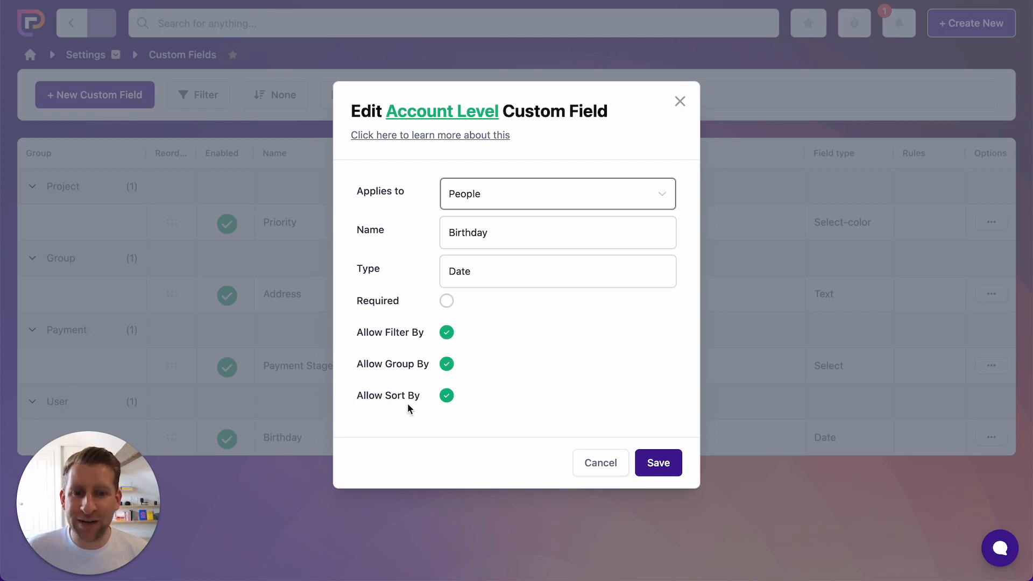
click(650, 465)
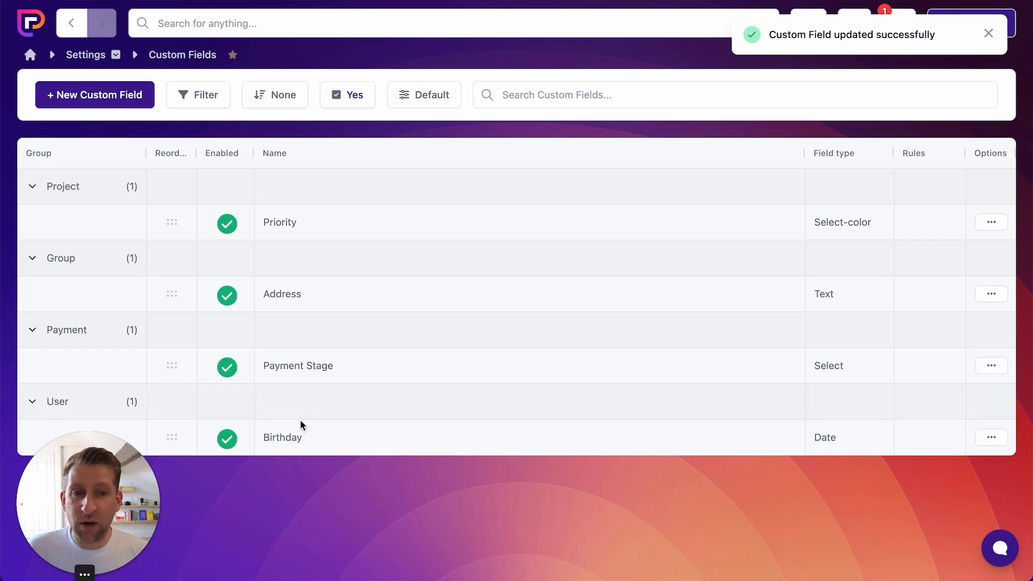
click(989, 34)
- Start inviting a new person and pick a date of birth in the invitation's Birthday field
mouse_move(978, 26)
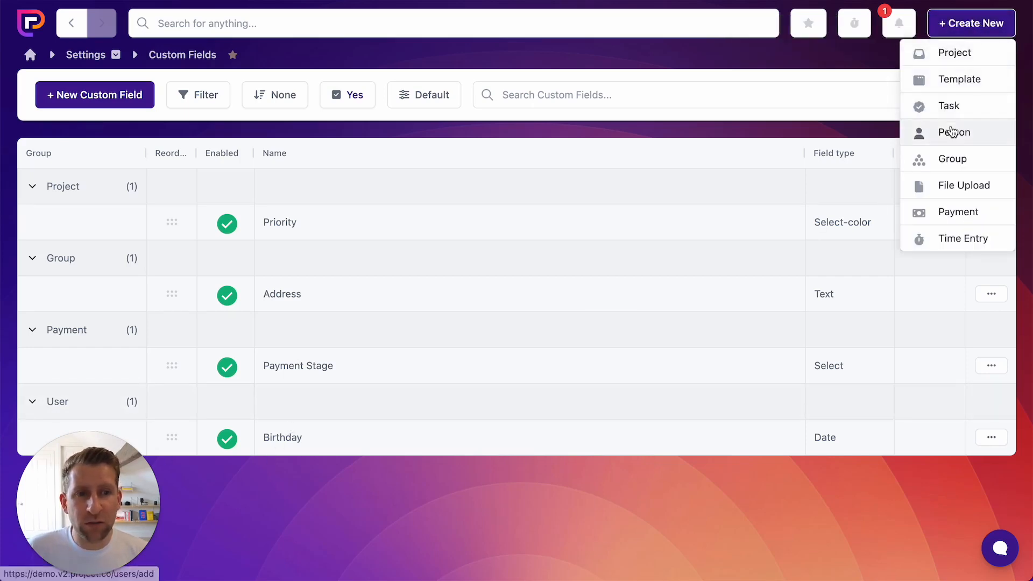
click(954, 132)
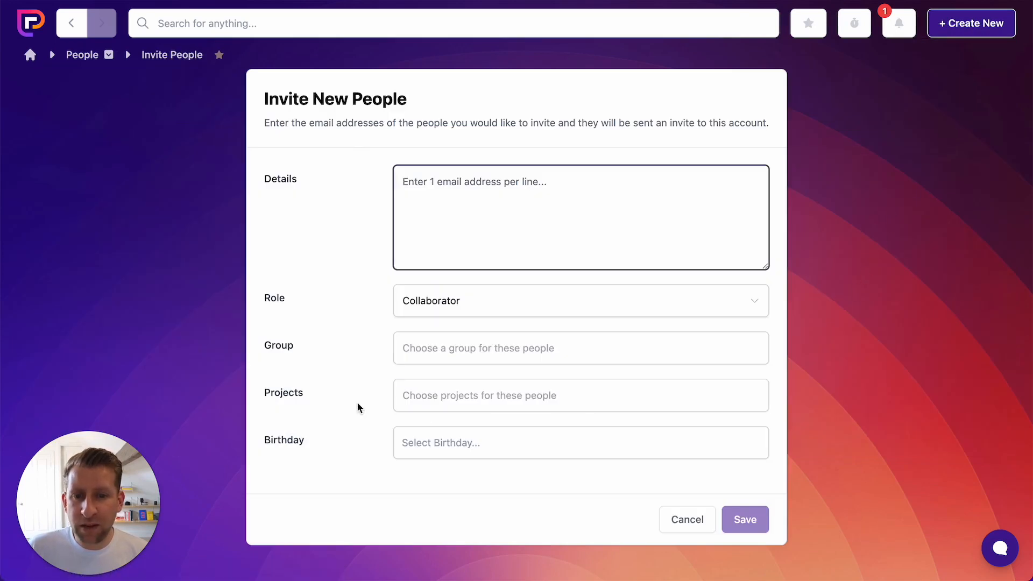
click(467, 446)
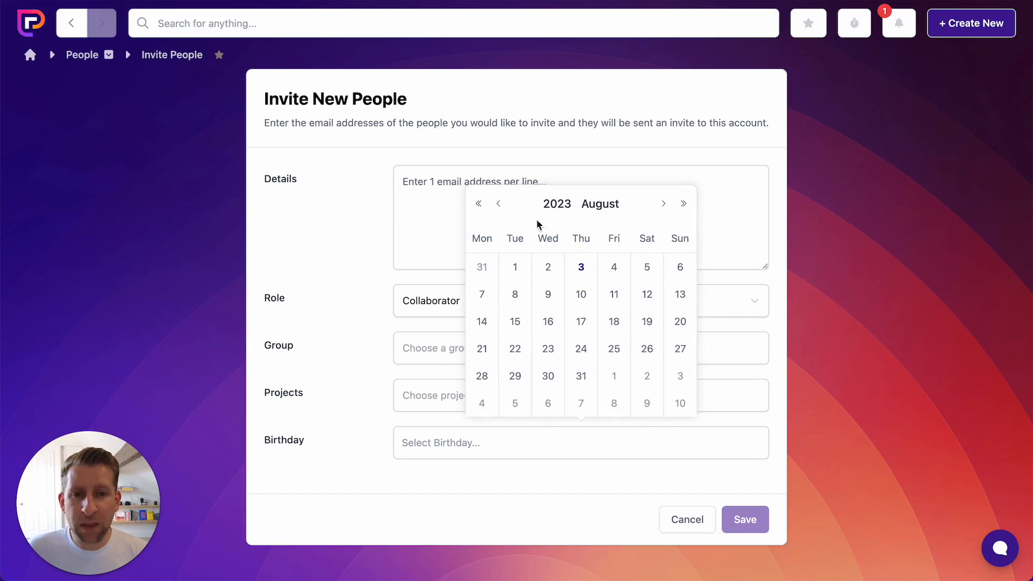
click(558, 204)
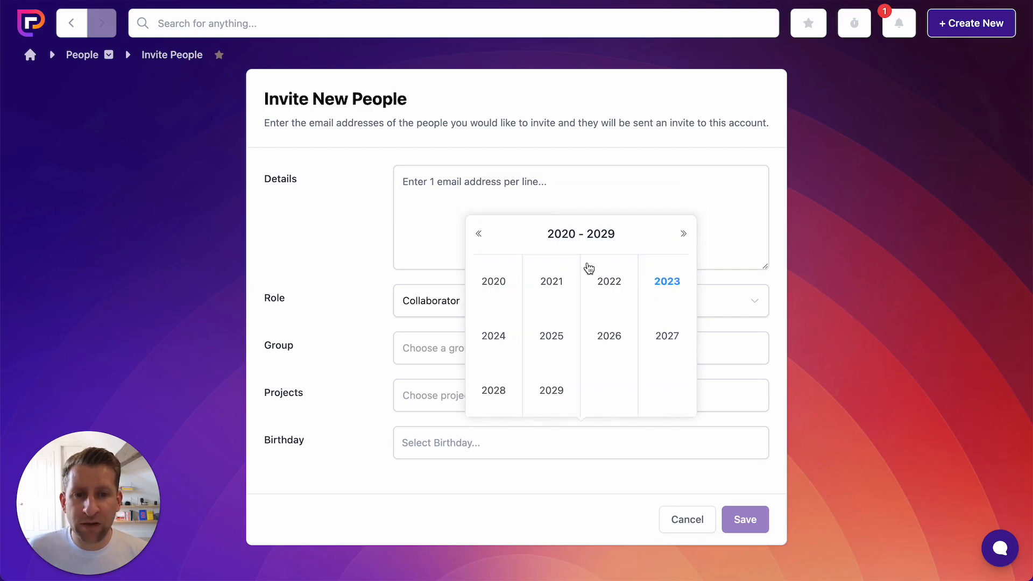
click(480, 235)
click(479, 234)
click(479, 234)
click(478, 234)
click(479, 234)
click(479, 234)
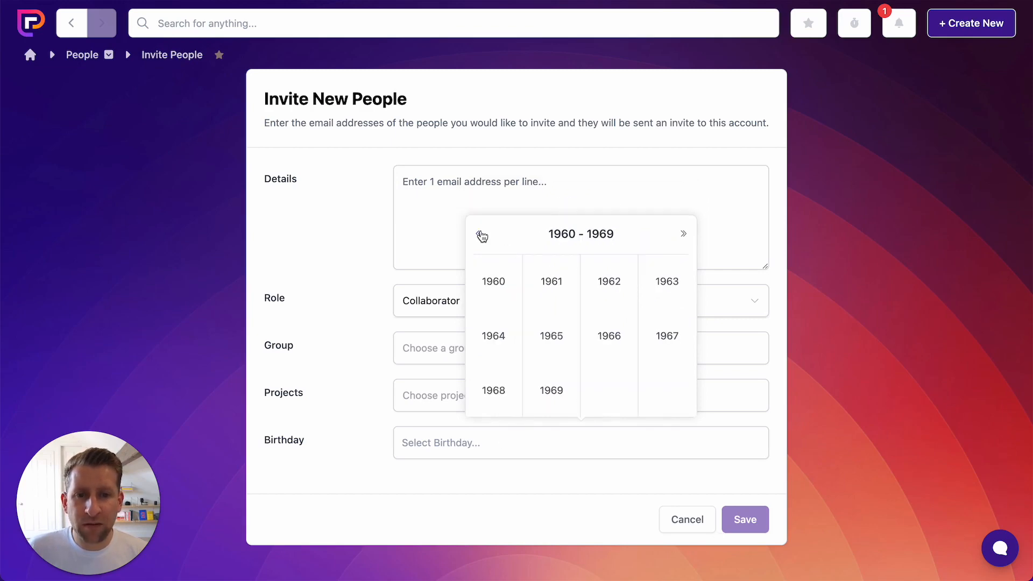
click(554, 398)
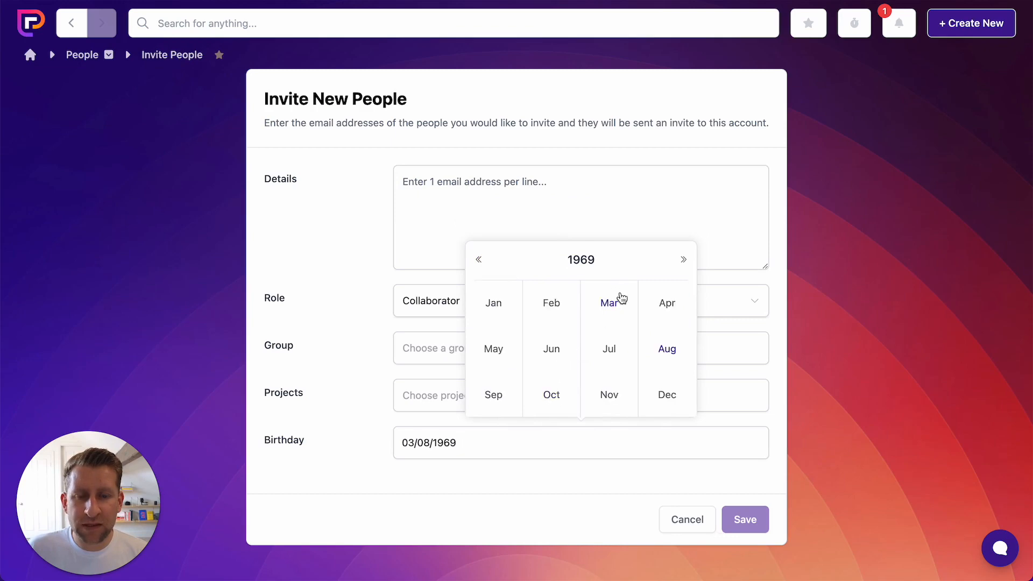
click(558, 317)
click(551, 322)
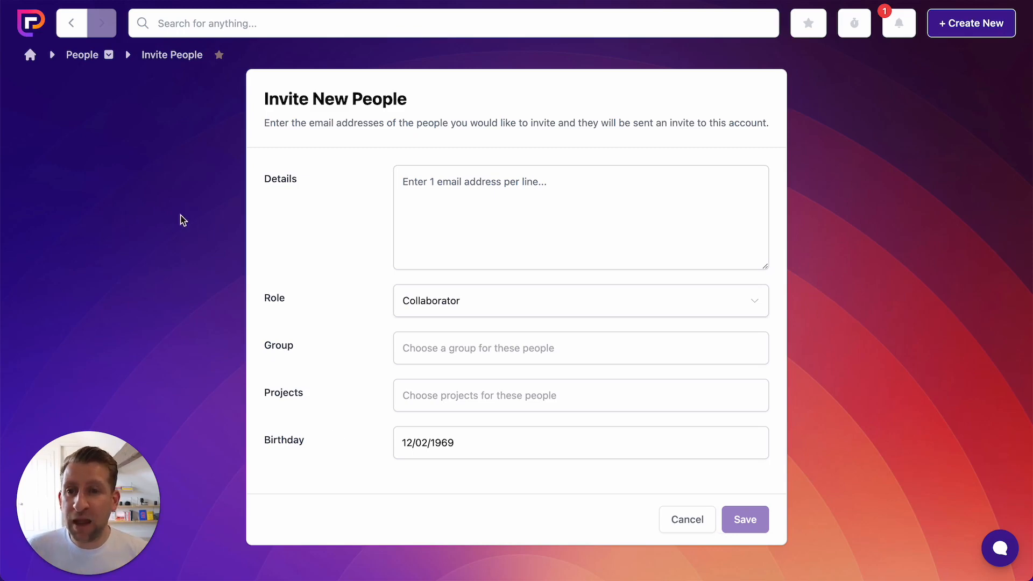
- View the Birthday column in the people list and the Address column in the groups list
click(86, 56)
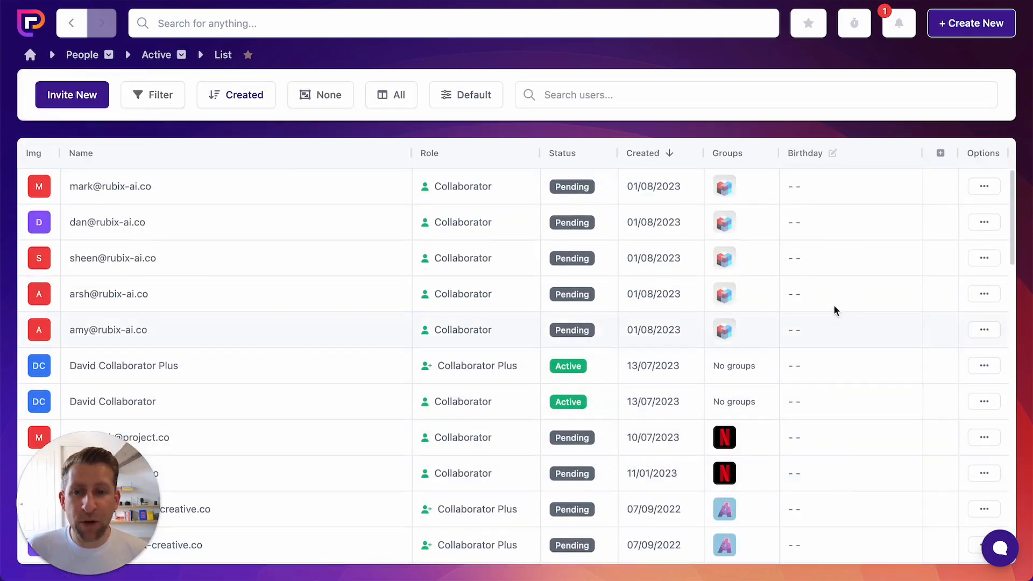
click(800, 291)
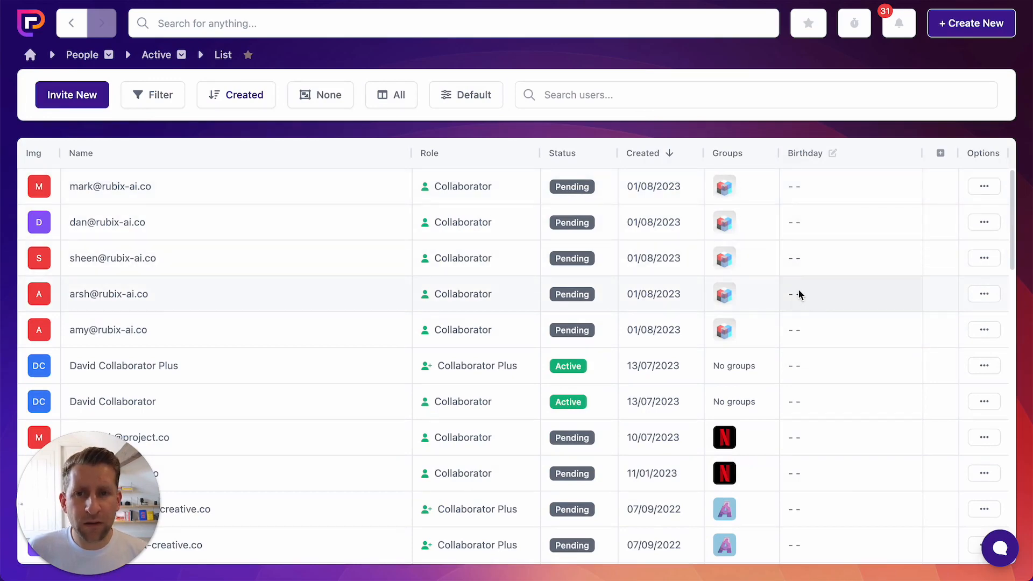
click(30, 56)
click(153, 385)
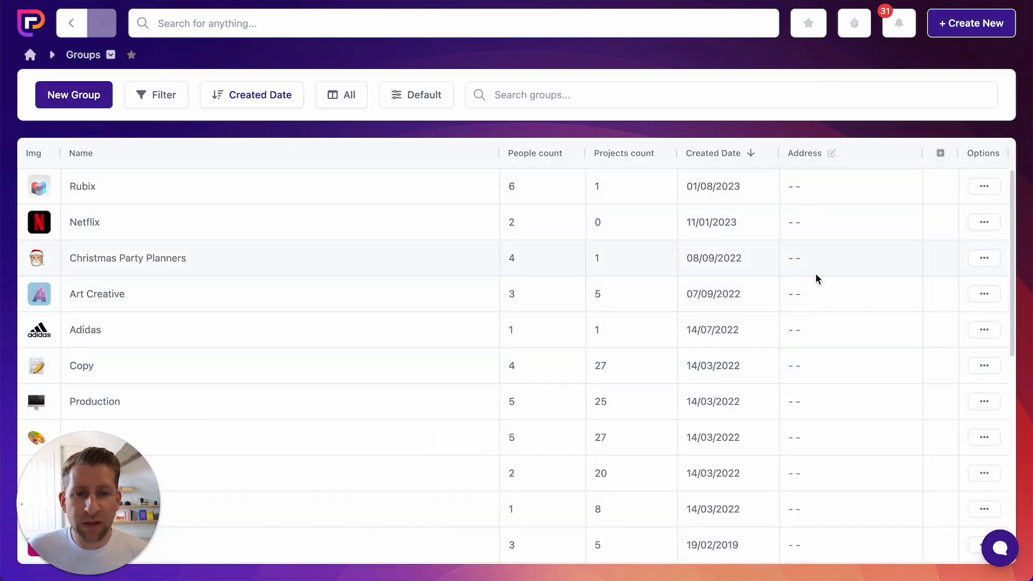
- Edit the Art Creative group, enter "adfgsdghg" as its Address, save it and return to the groups list
click(995, 296)
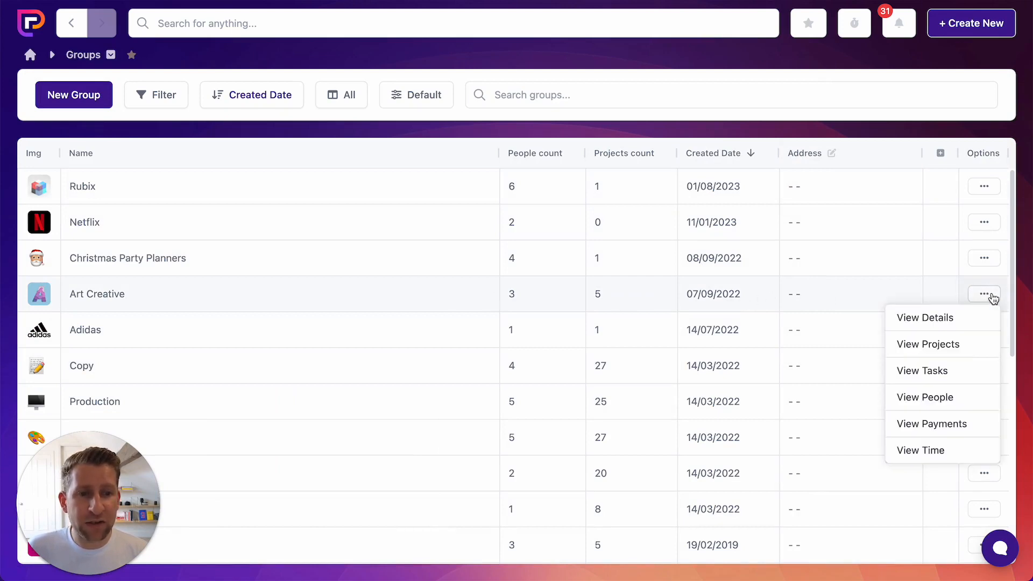
click(969, 316)
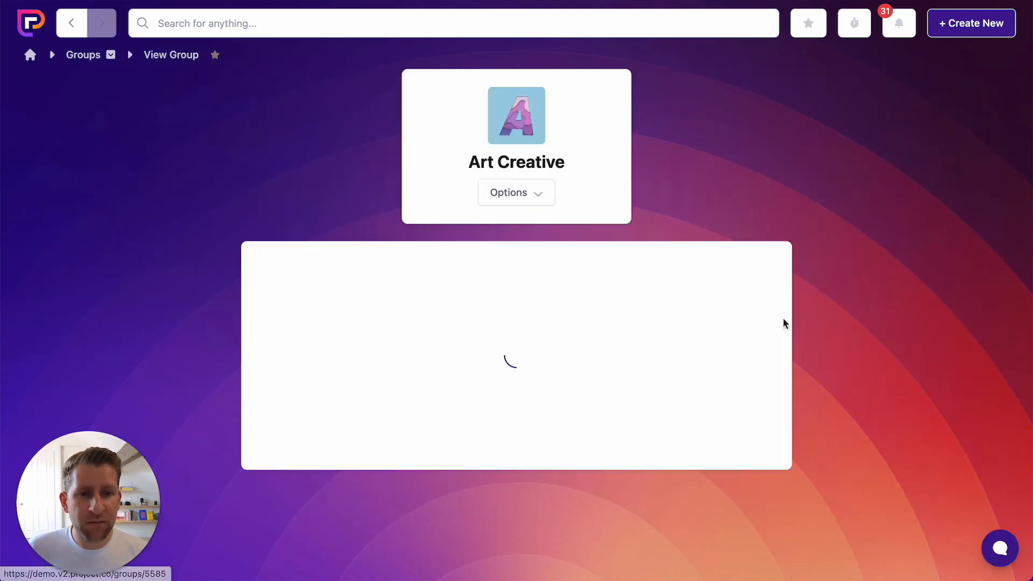
click(503, 200)
click(497, 222)
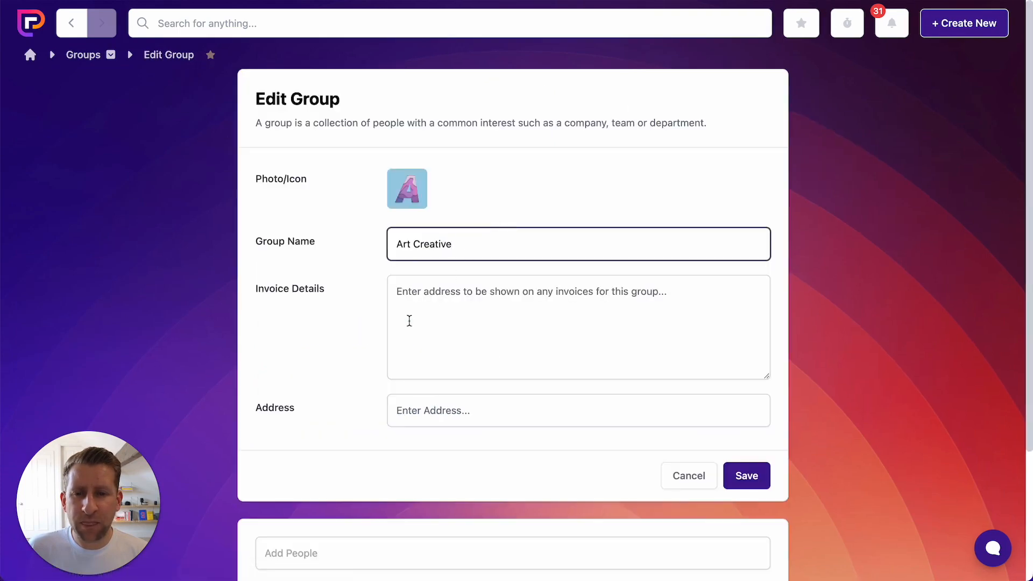
scroll(398, 377, down, 1)
click(454, 395)
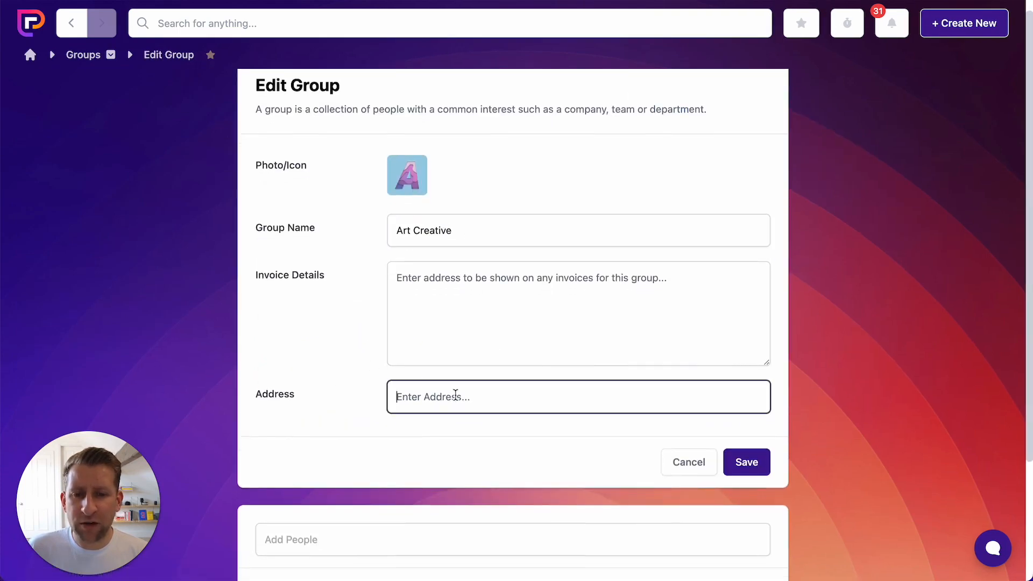
text(adfgsdghg)
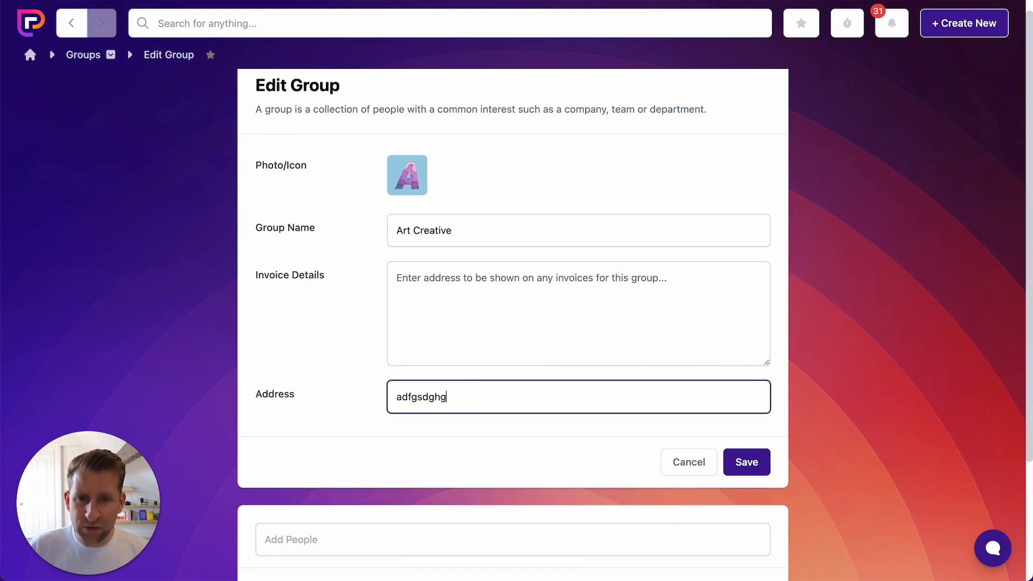
click(751, 470)
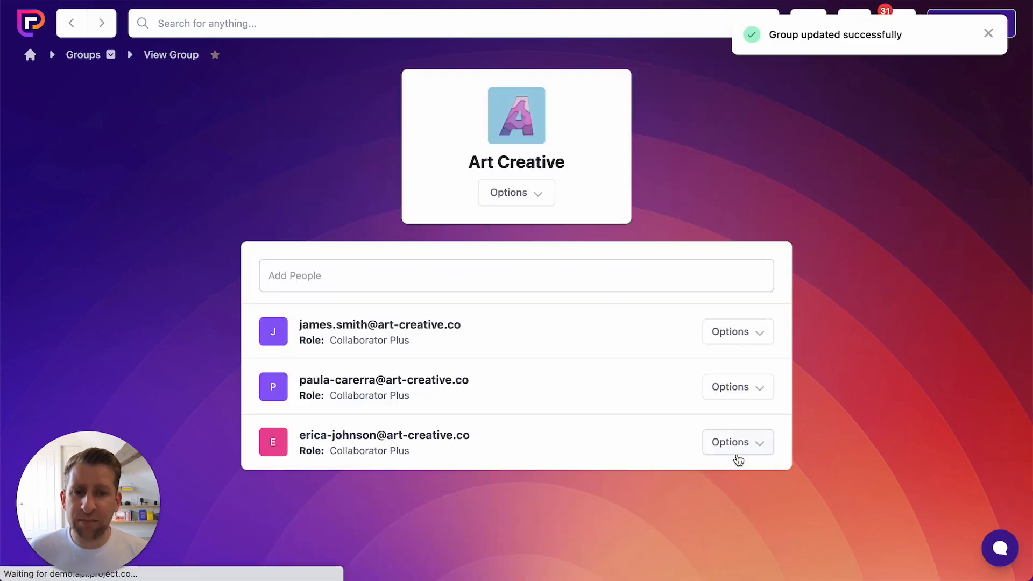
click(87, 55)
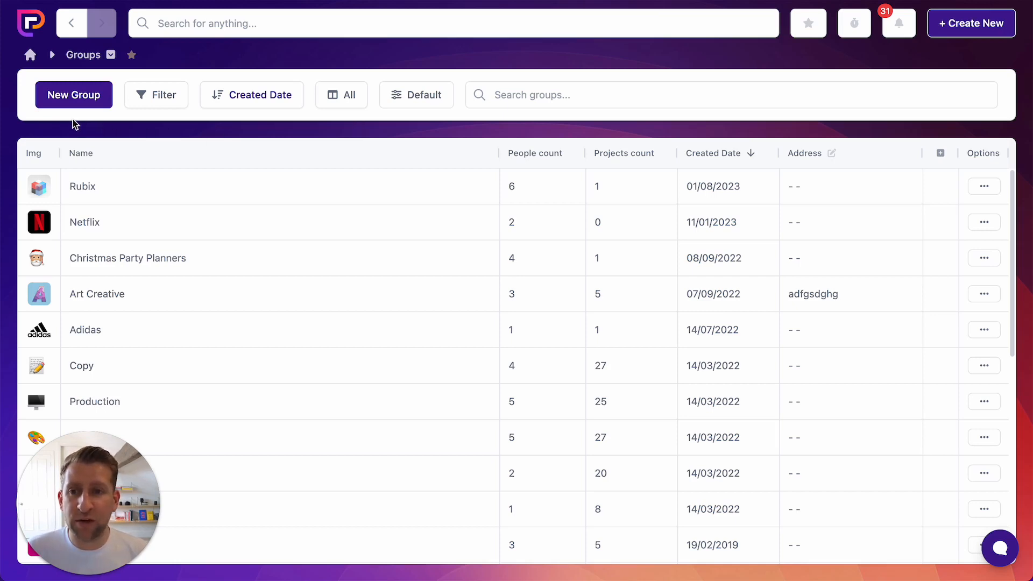
- Open the Lead Tracking project's task list and review which fields are chosen for display
click(31, 56)
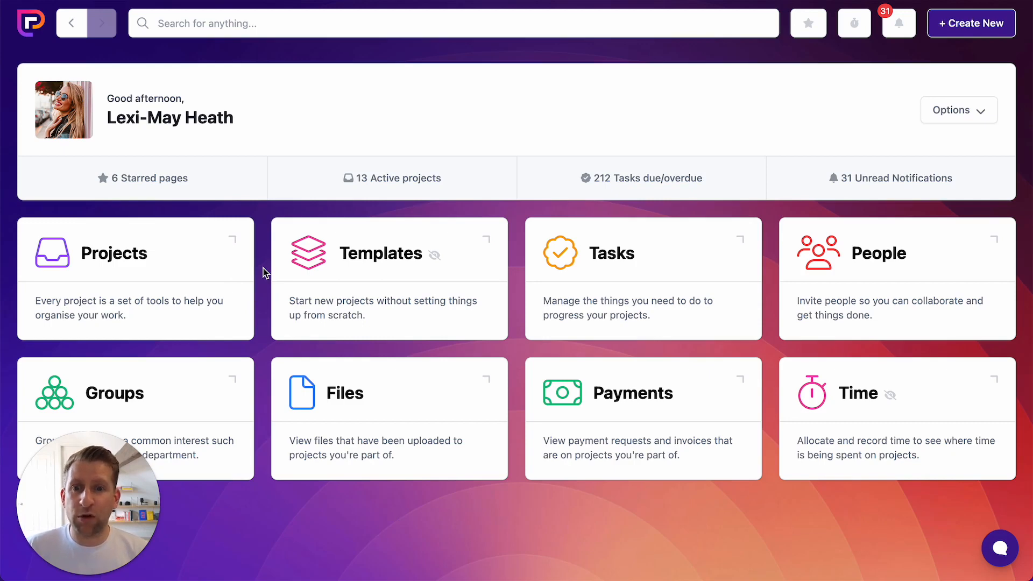
click(166, 261)
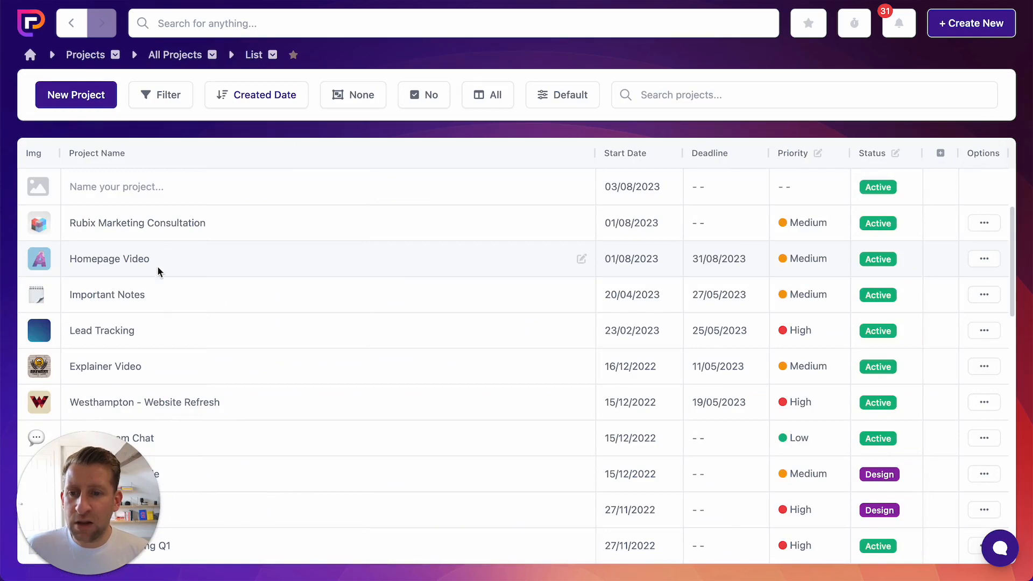
click(103, 333)
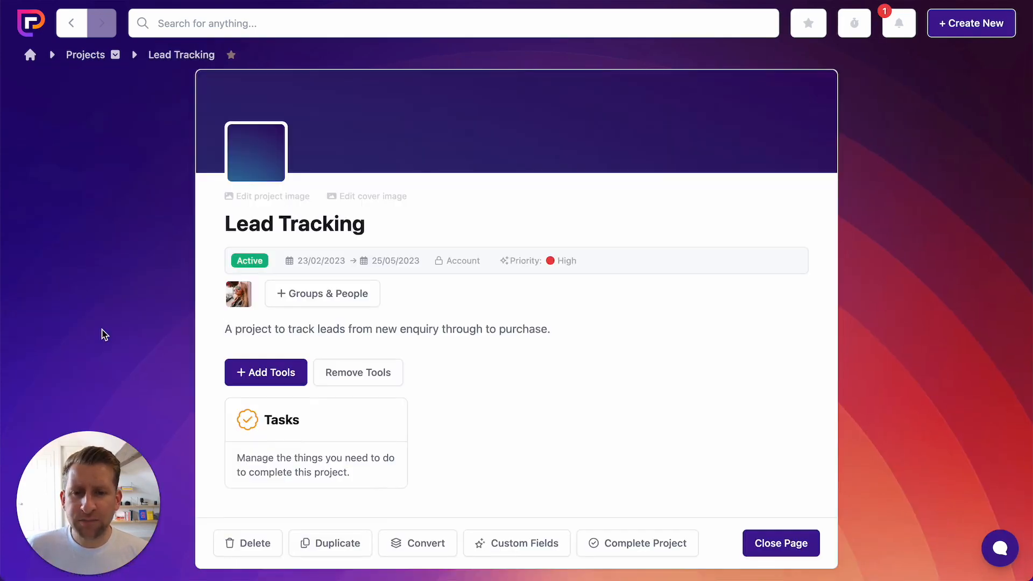
click(310, 420)
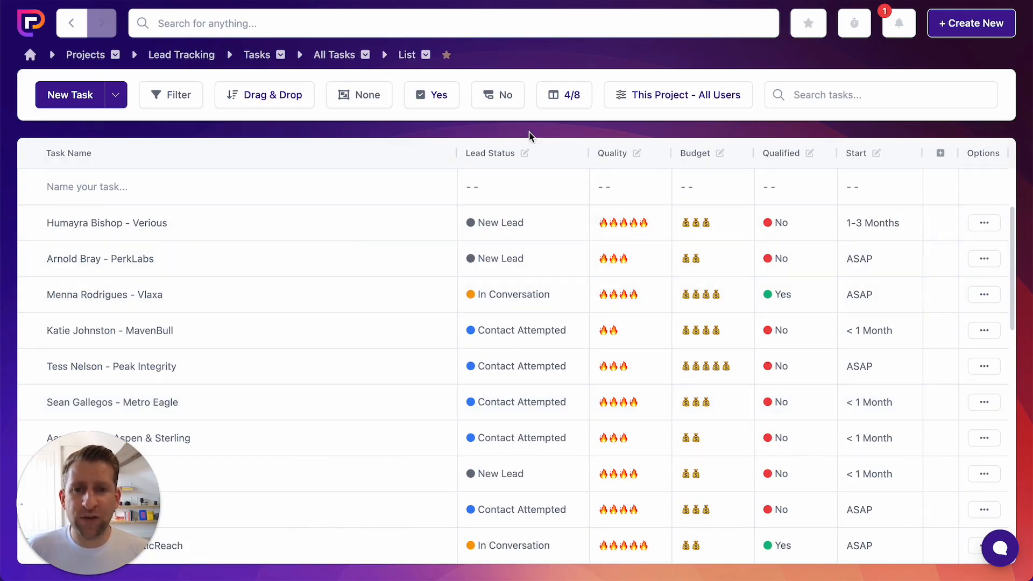
click(578, 94)
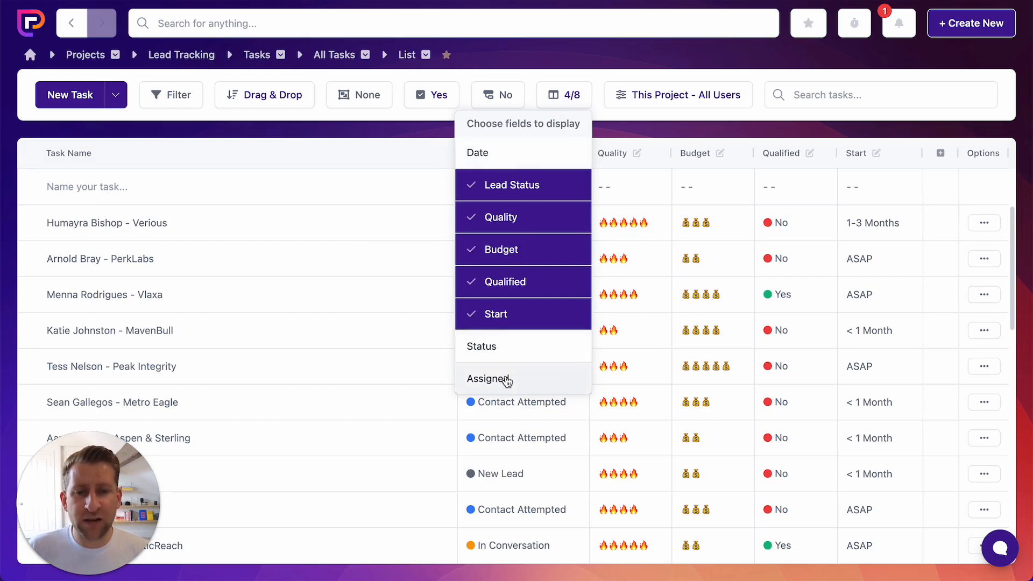
click(607, 130)
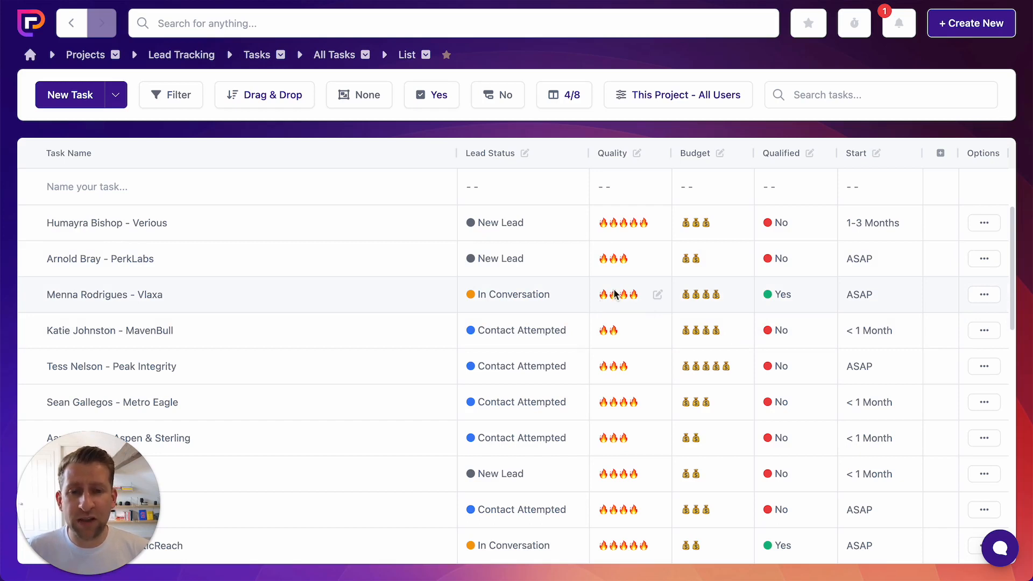
- Set the Vlaxa lead's Lead Status to MQL, Quality to five flames and Budget to two money bags
click(518, 294)
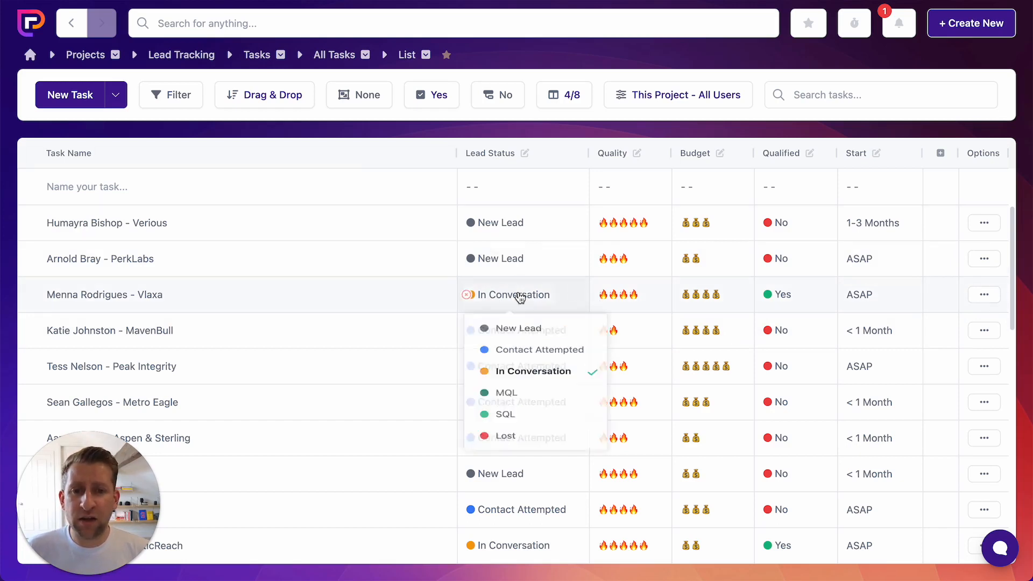
click(514, 414)
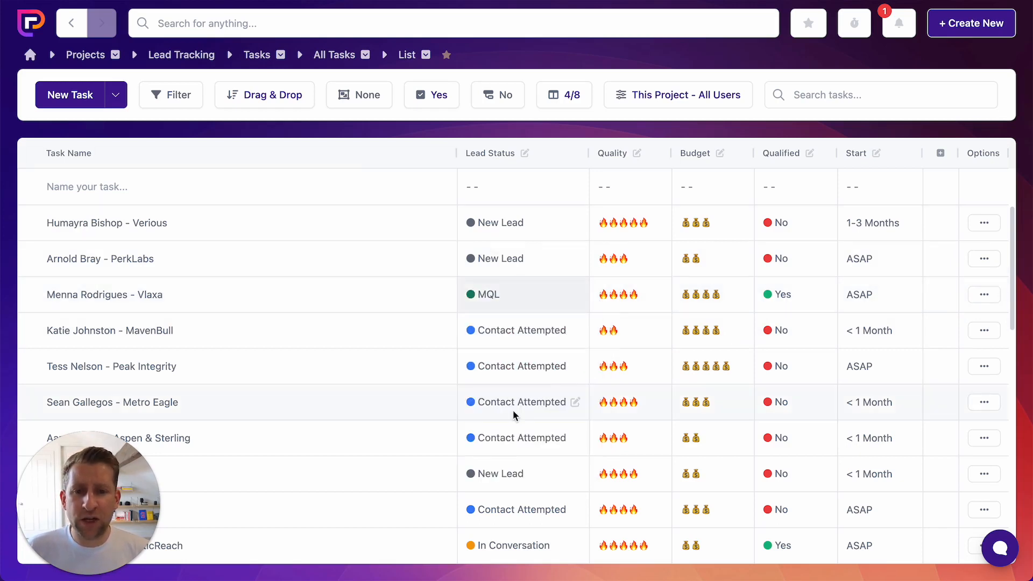
click(631, 299)
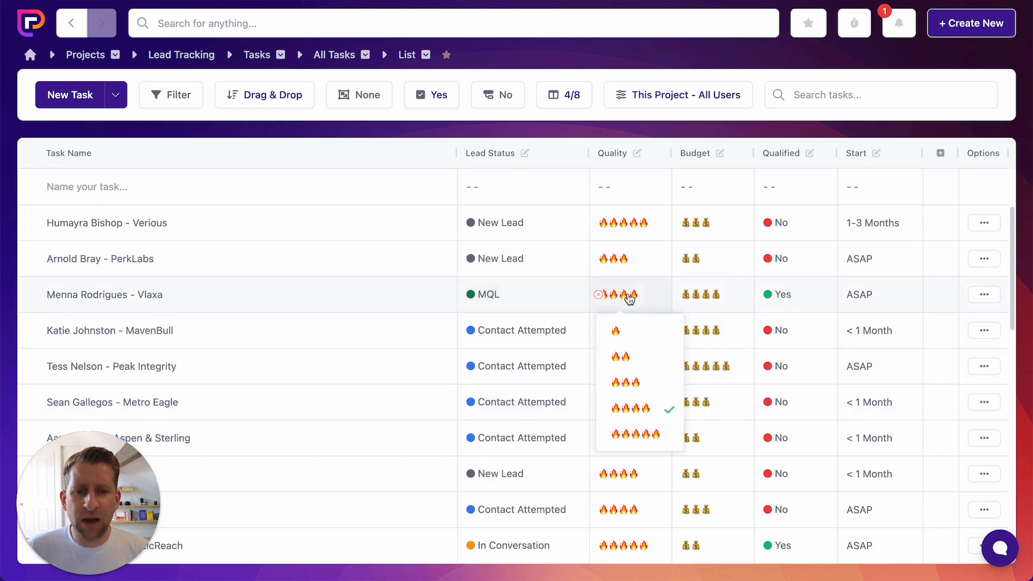
click(635, 433)
click(715, 307)
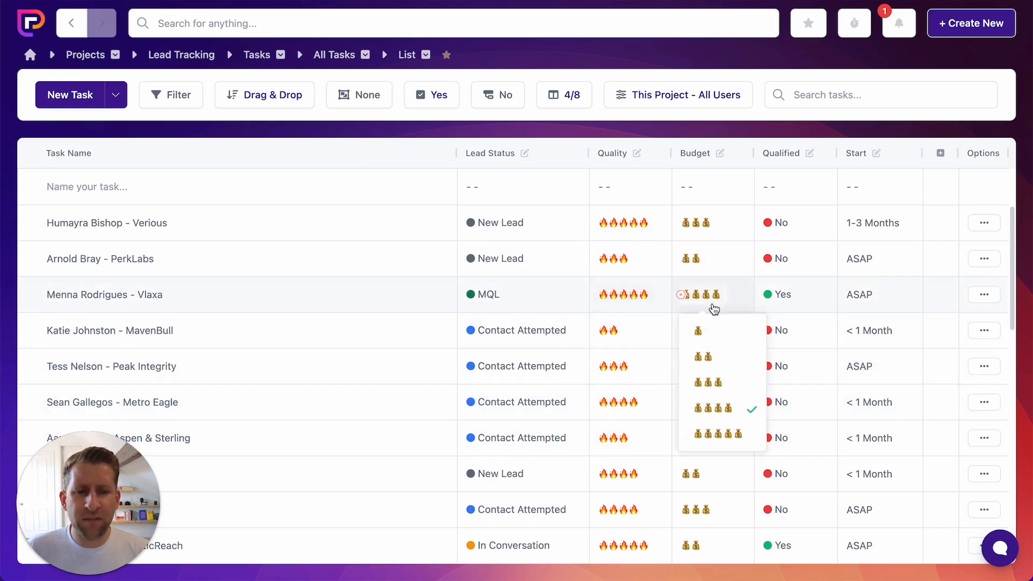
click(710, 366)
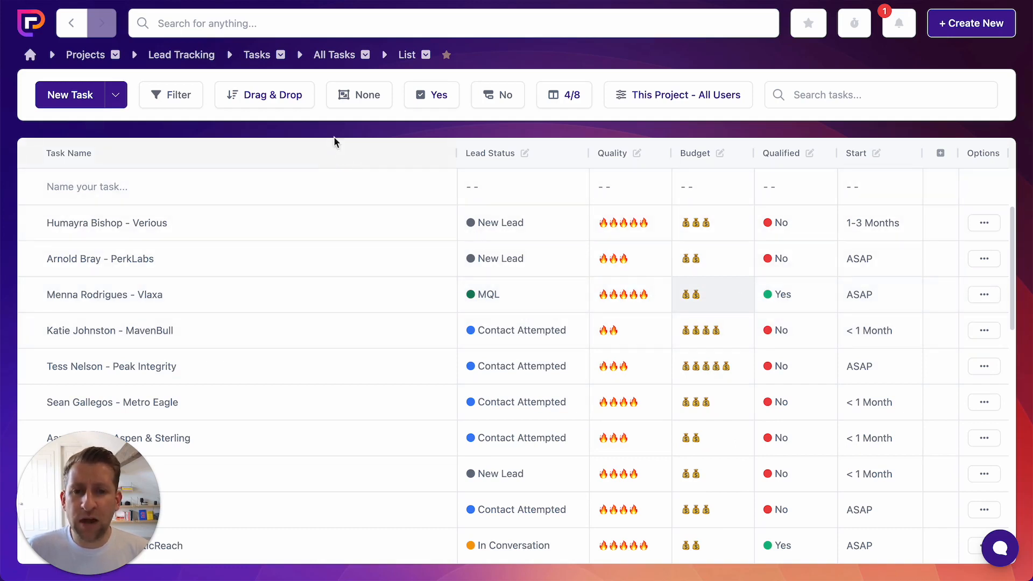
- Group the tasks by Lead Status and collapse the New Lead, Contact Attempted, MQL and In Conversation groups
click(356, 96)
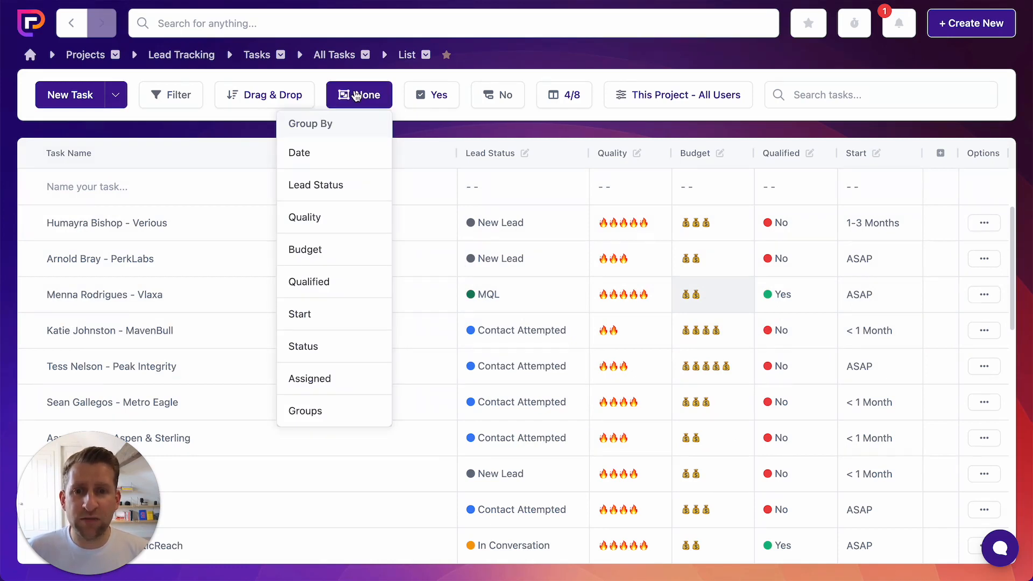
click(334, 193)
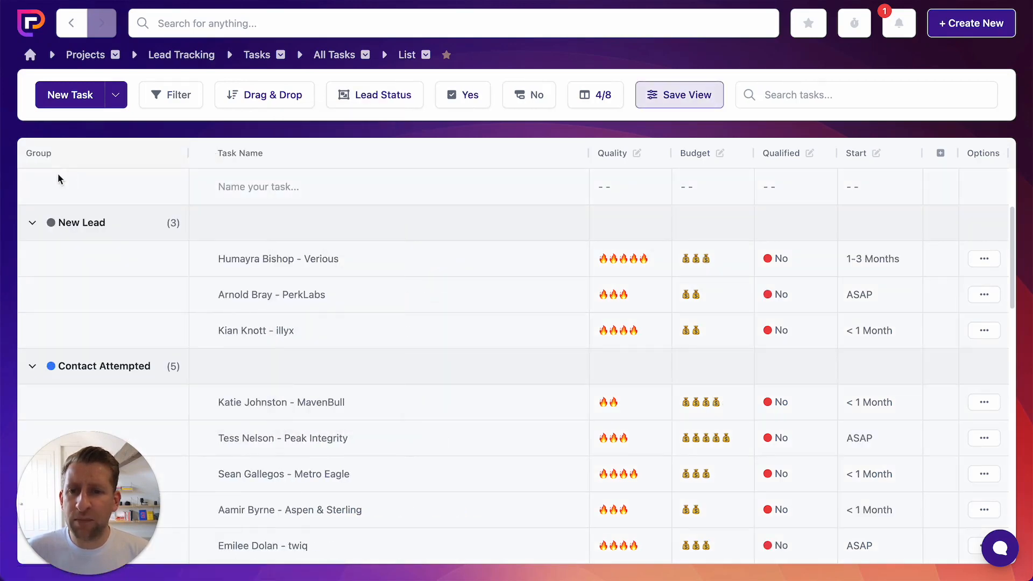
click(33, 223)
click(33, 259)
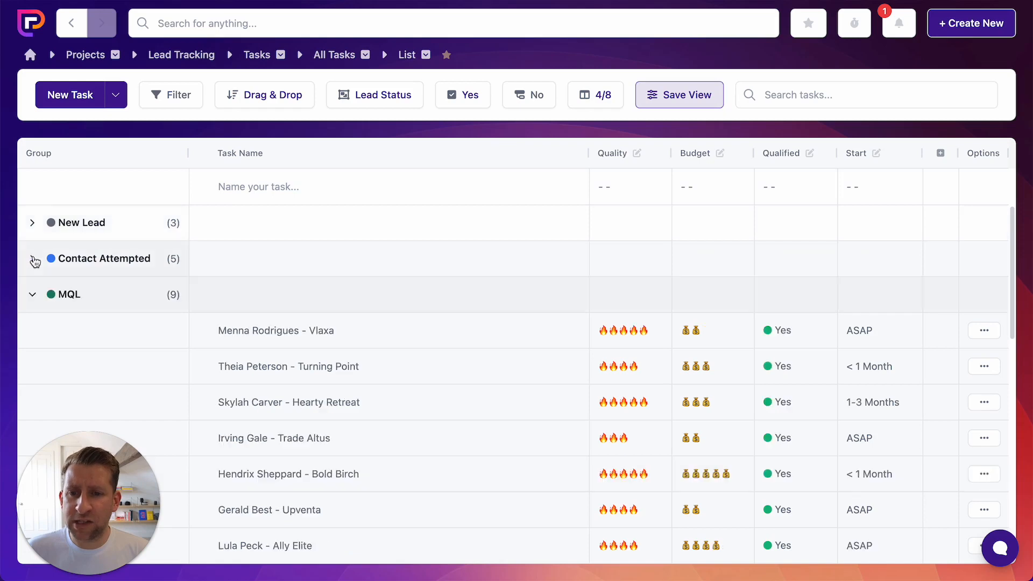
click(33, 295)
click(32, 331)
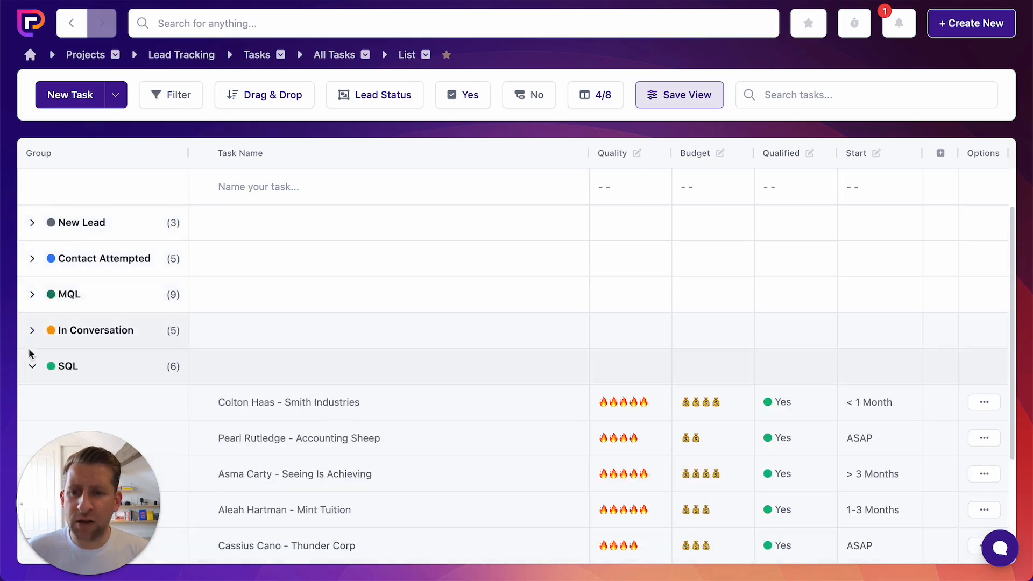
- Collapse the SQL and Lost groups in the task list
click(31, 365)
click(31, 401)
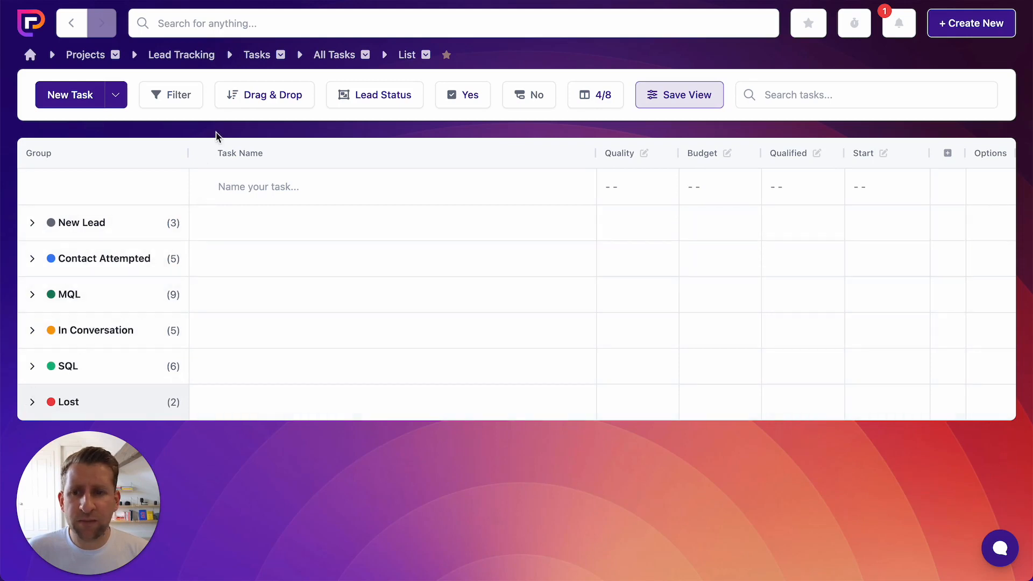
- Sort the tasks by Lead Status and remove the Lead Status grouping
click(263, 94)
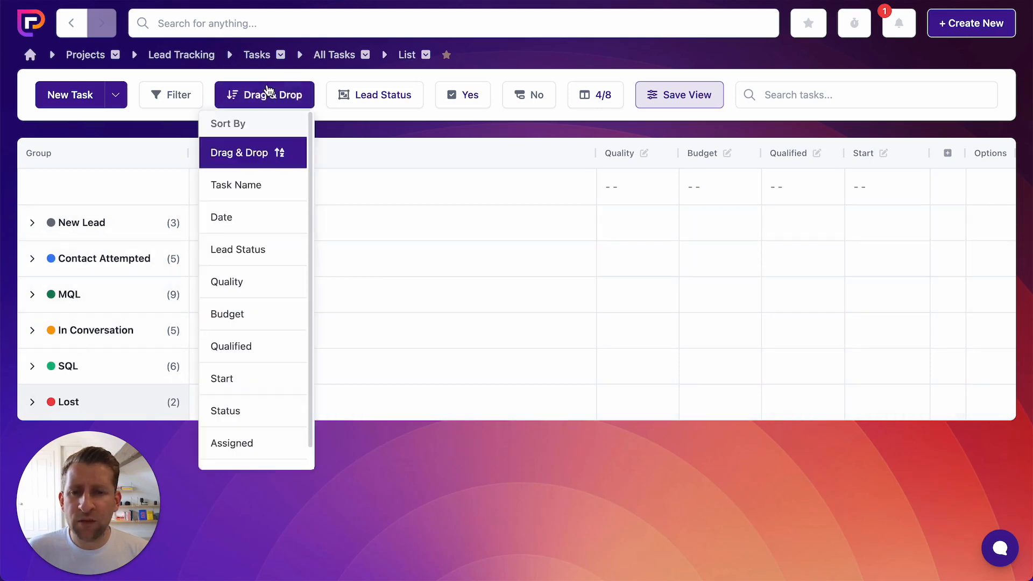
click(245, 248)
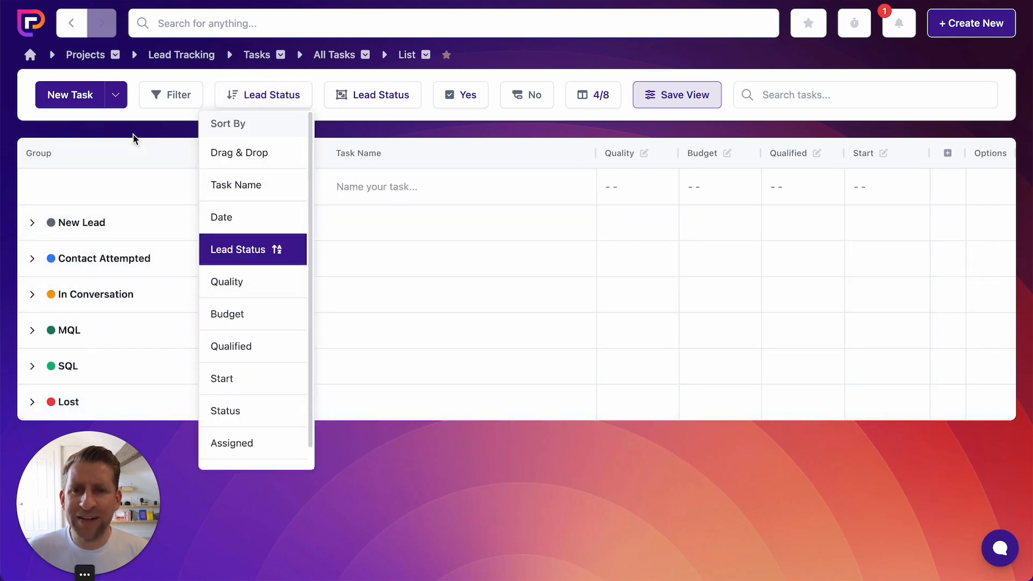
click(290, 96)
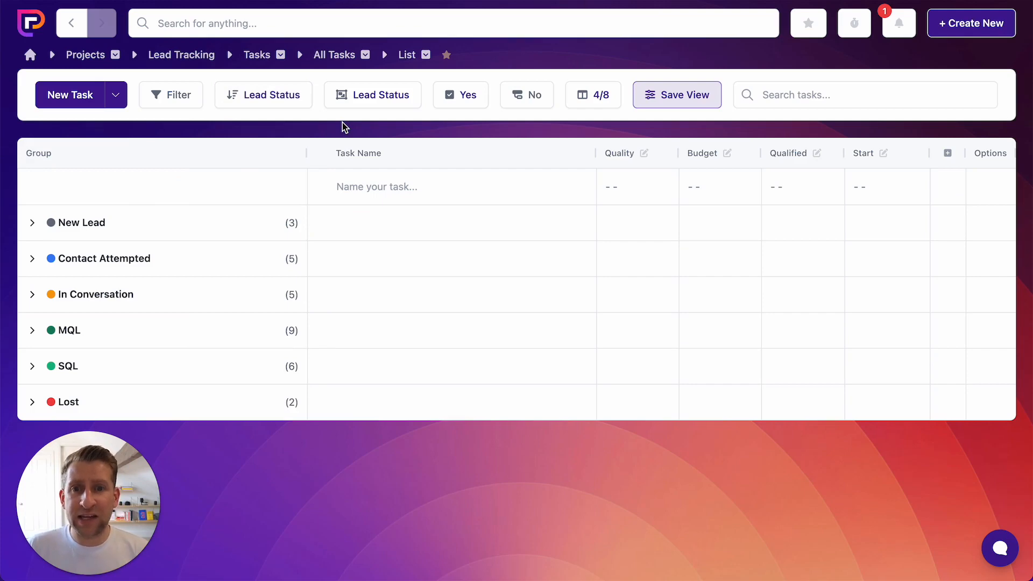
click(359, 102)
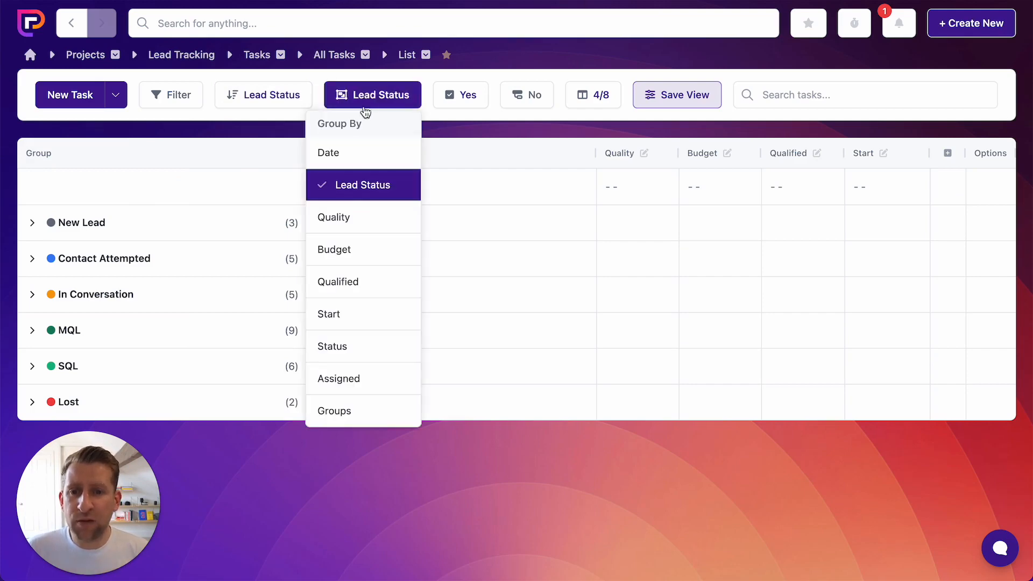
click(359, 186)
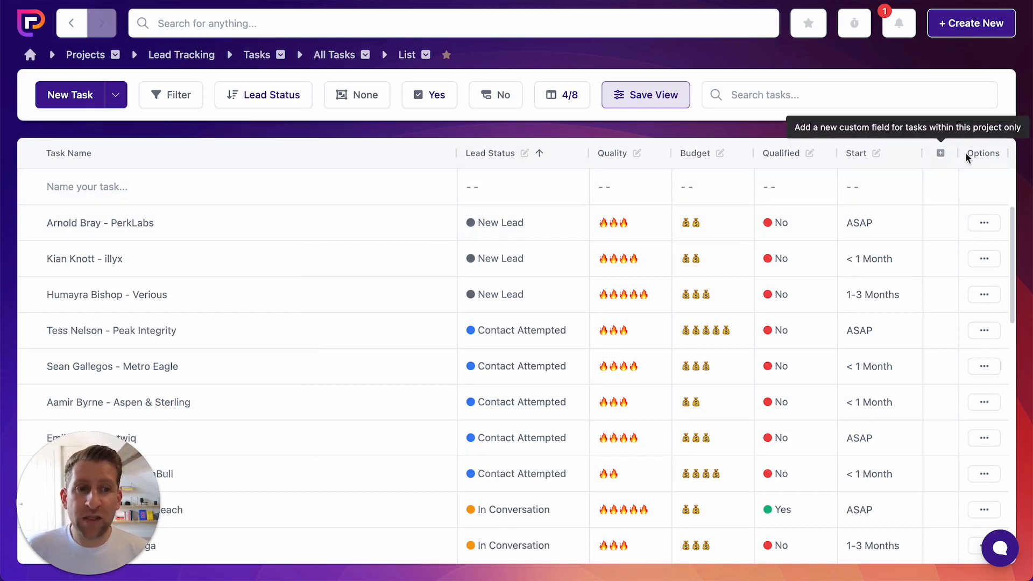
- Open the project-level custom field form from the task list, review it and close it without creating a field
click(941, 155)
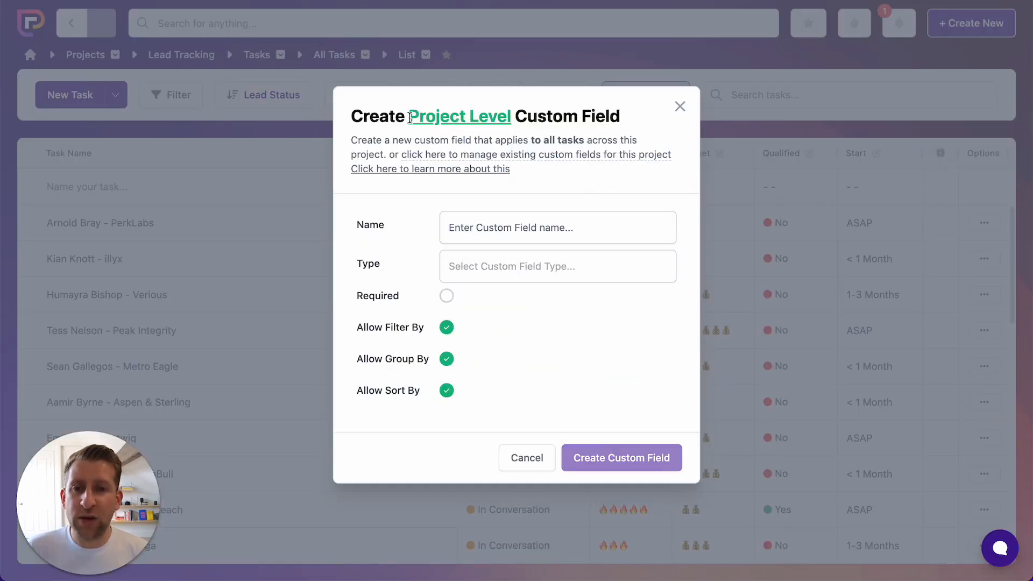
mouse_move(412, 118)
mouse_down()
mouse_move(510, 116)
mouse_move(401, 118)
mouse_up()
click(509, 116)
click(400, 118)
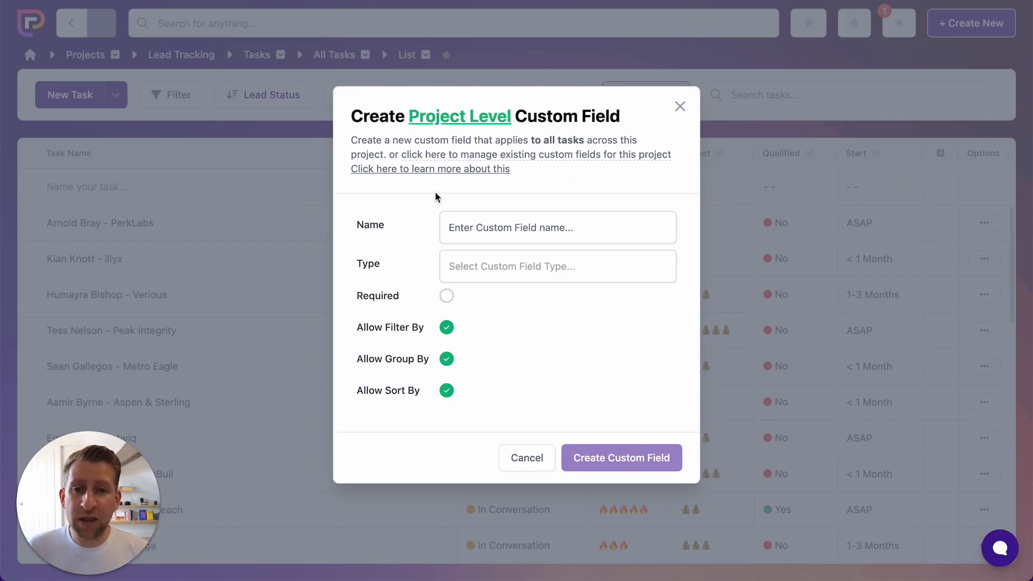
click(680, 108)
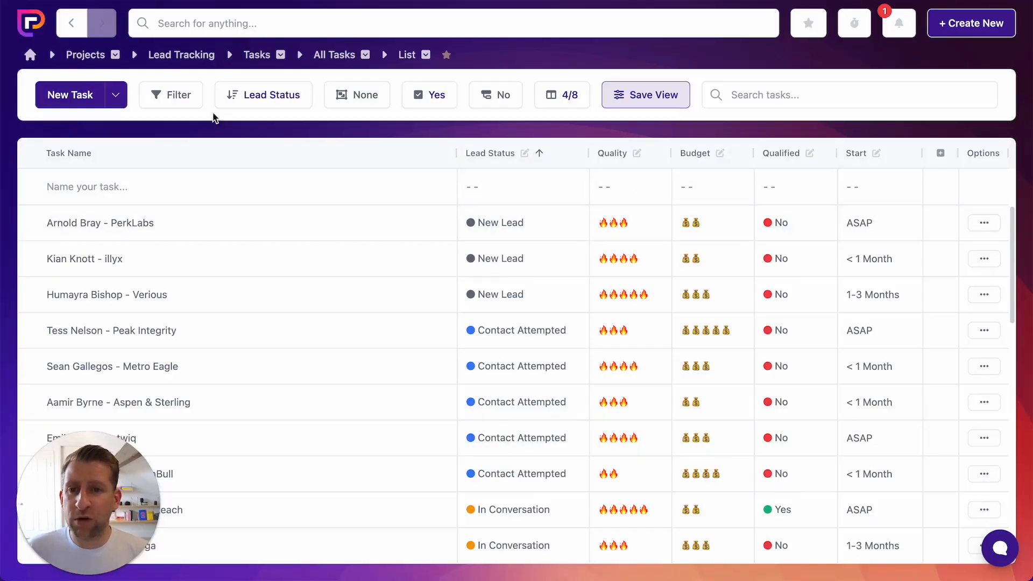
- Go to the Lead Tracking project's custom fields and open the form for a new project-level custom field
click(178, 55)
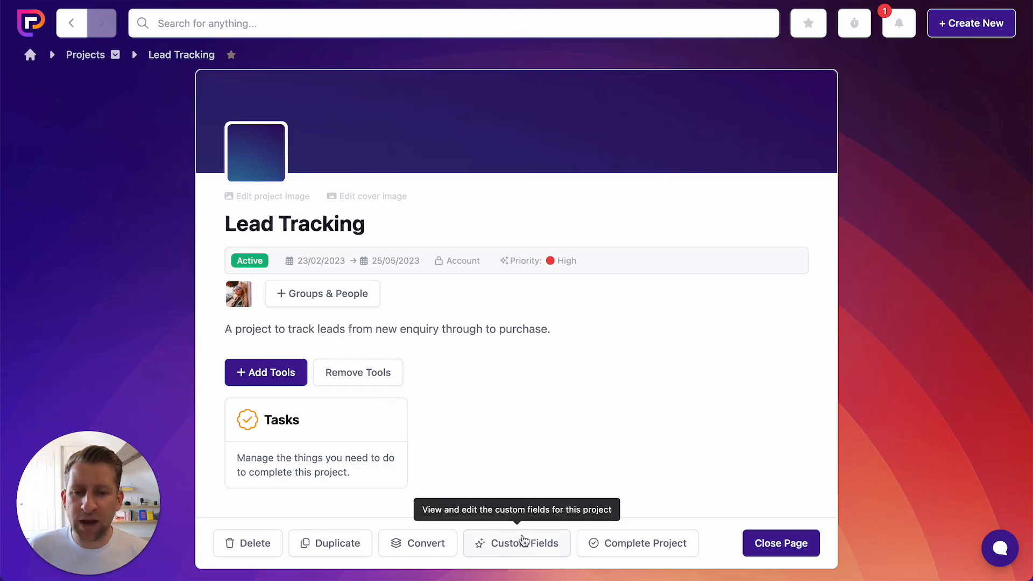
click(507, 543)
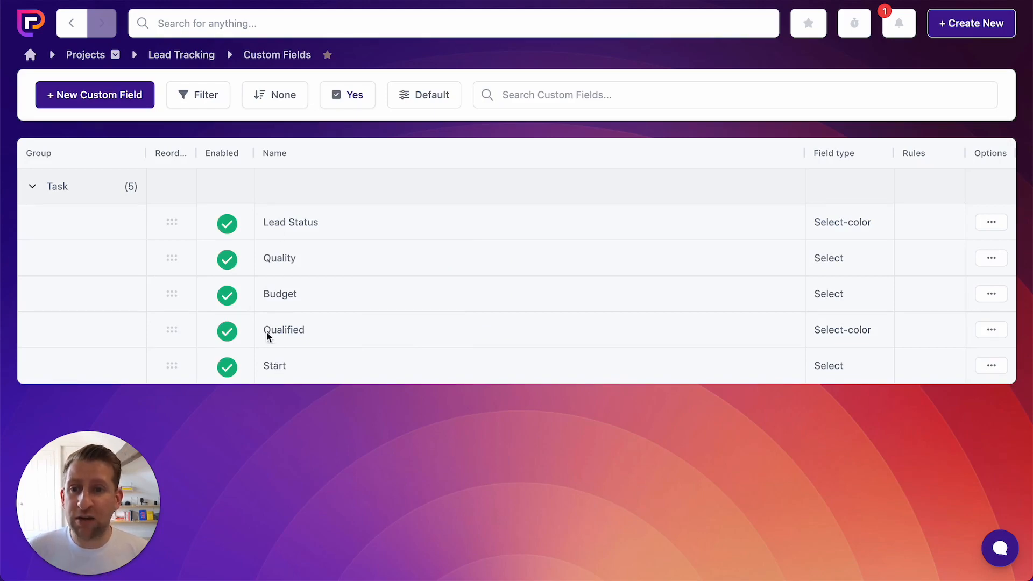
click(90, 96)
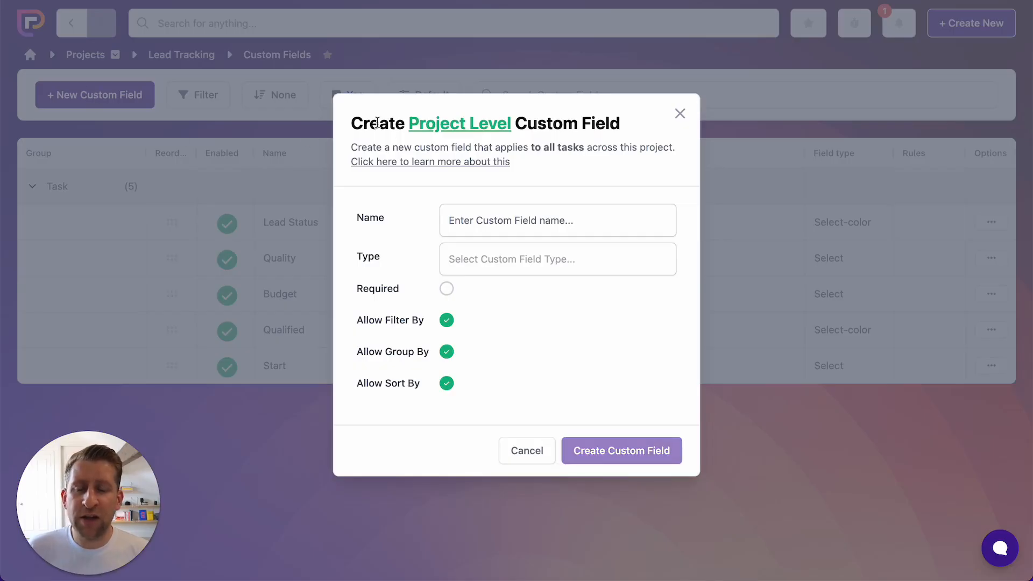
double_click(429, 126)
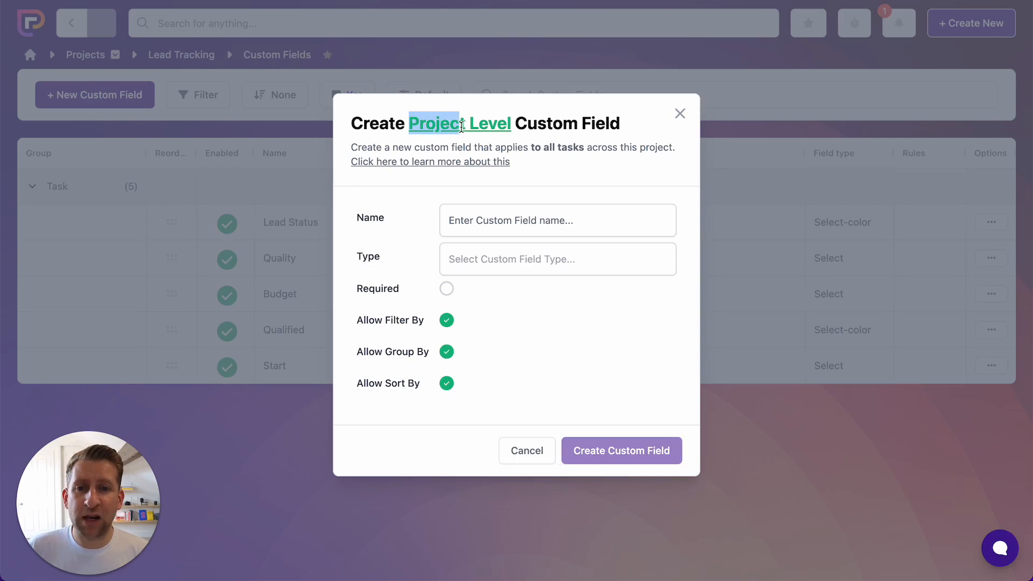
click(430, 129)
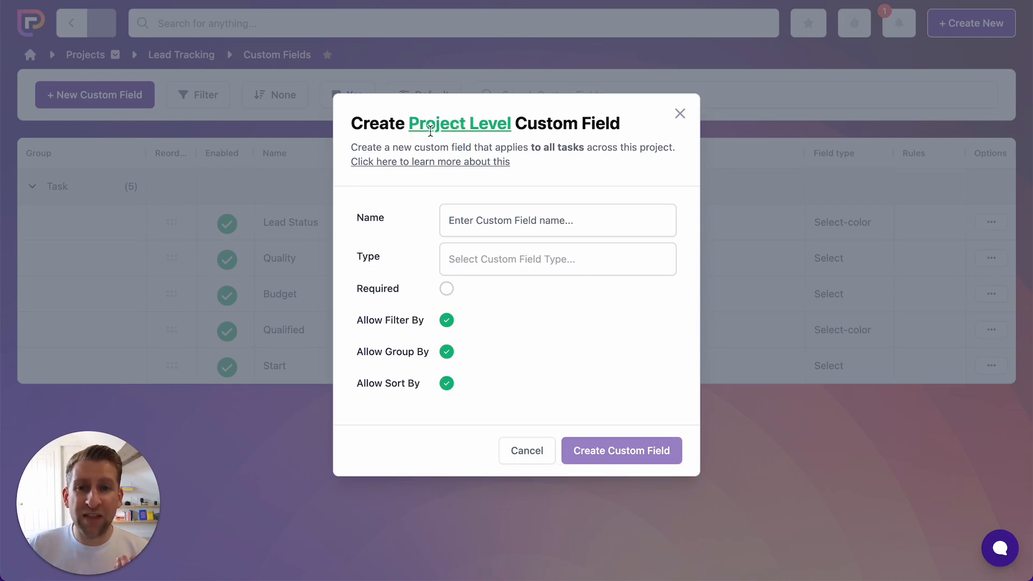